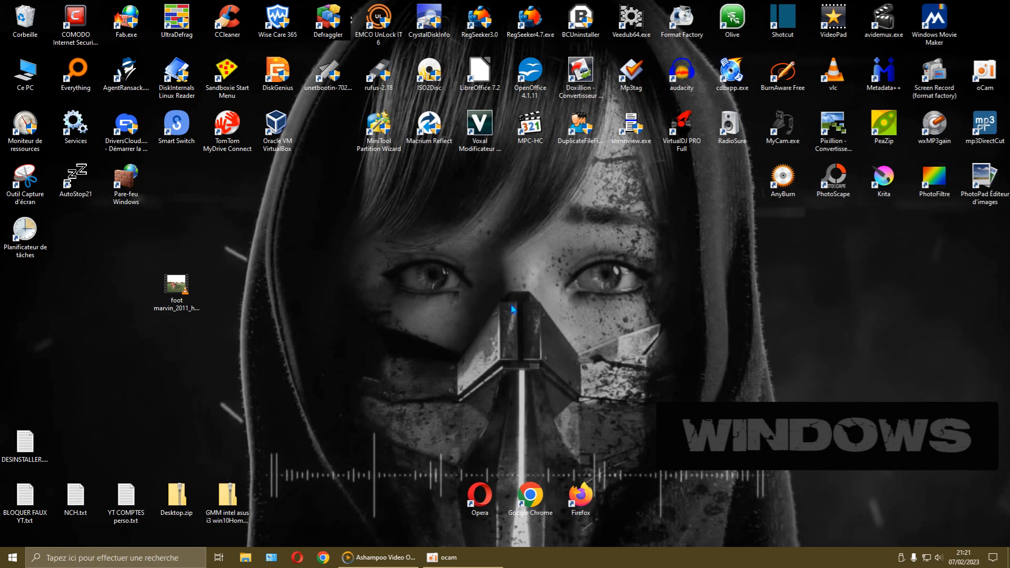
Examine the detailed properties of the AVI football video on the desktop, including its duration, frame size and bitrate, and close them.
{"action": "left_click", "coordinate": [179, 300]}
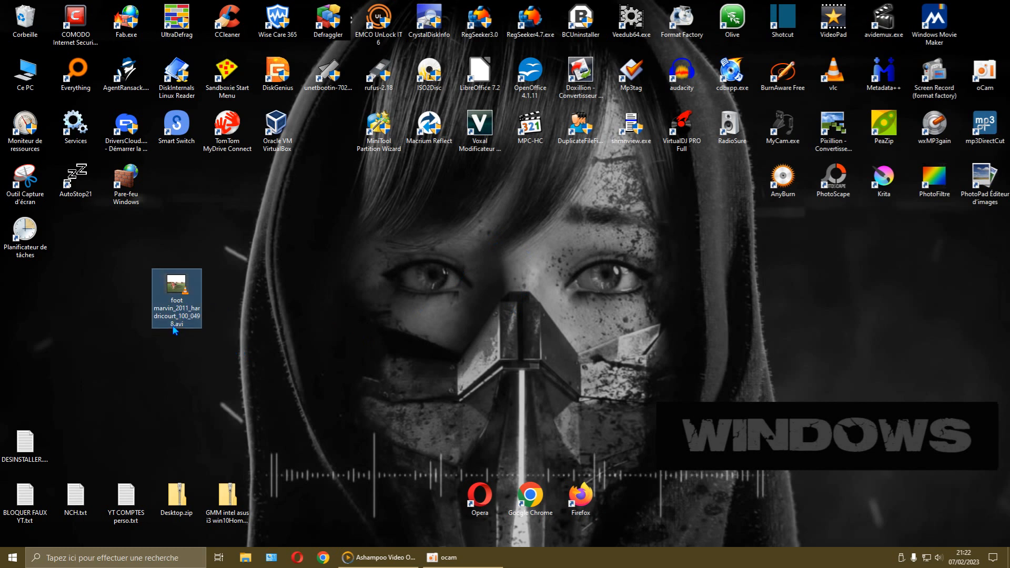
{"action": "mouse_move", "coordinate": [179, 327]}
{"action": "right_click", "coordinate": [184, 288]}
{"action": "left_click", "coordinate": [232, 540]}
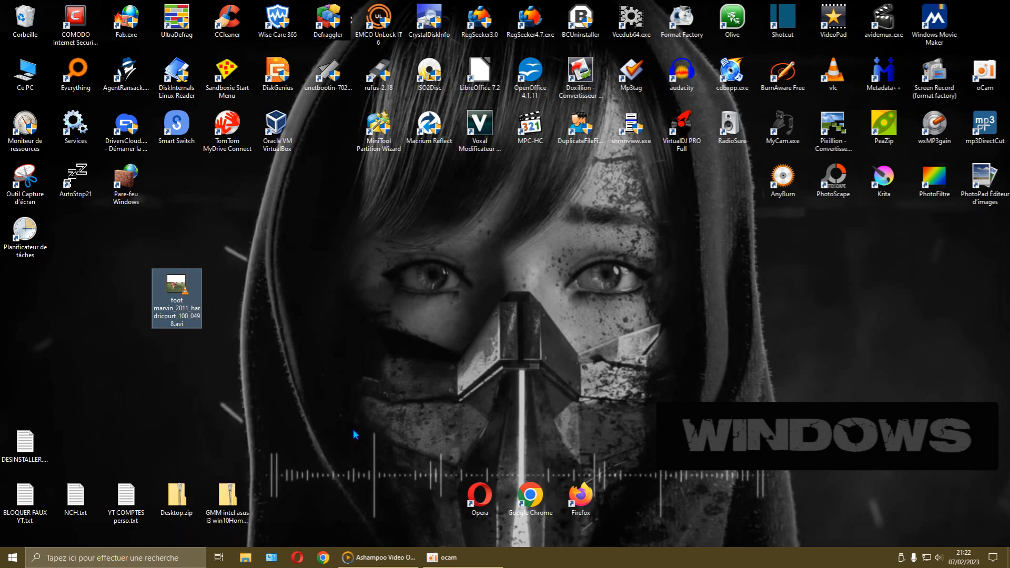
{"action": "left_click", "coordinate": [255, 300]}
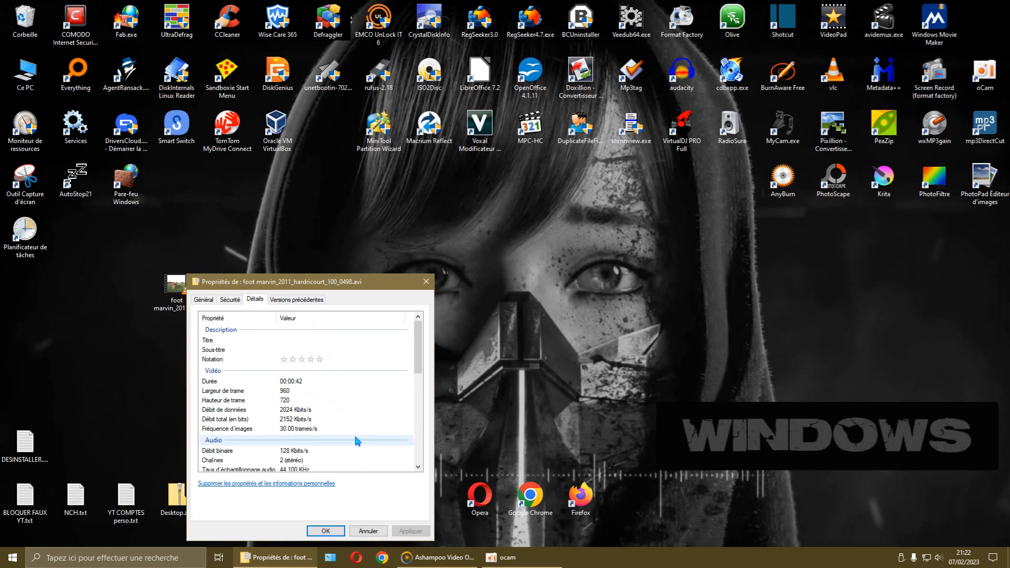
{"action": "left_click", "coordinate": [426, 281]}
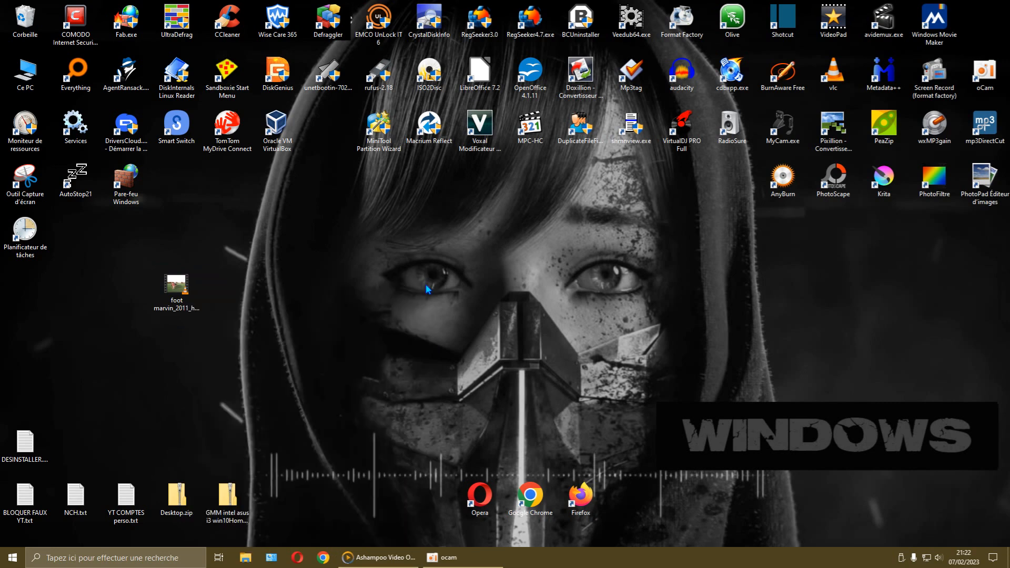
Switch to Ashampoo Video Optimizer Pro 2, remove the loaded clip and open the football AVI video from the desktop.
{"action": "left_click", "coordinate": [398, 557]}
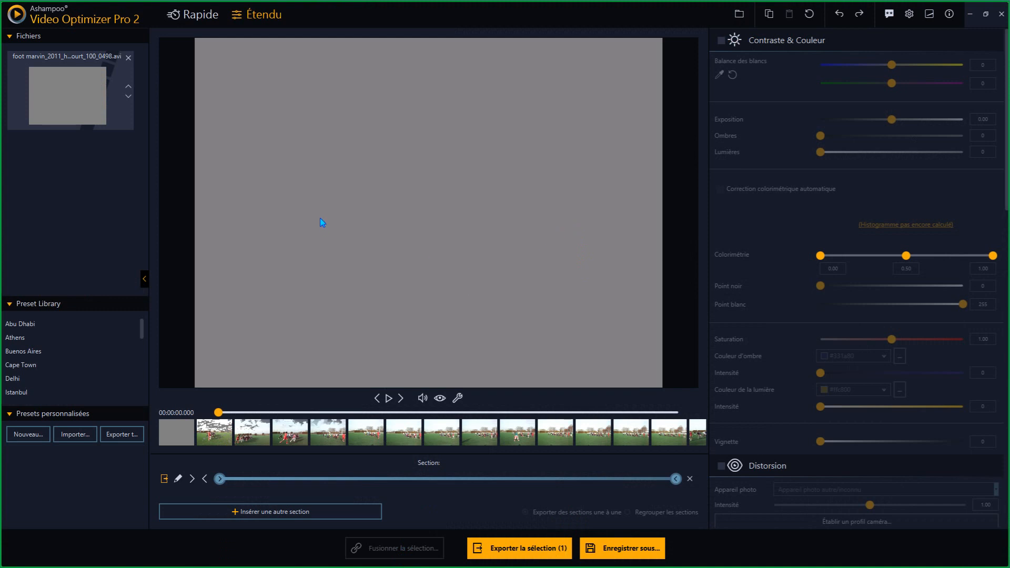
{"action": "left_click", "coordinate": [128, 58]}
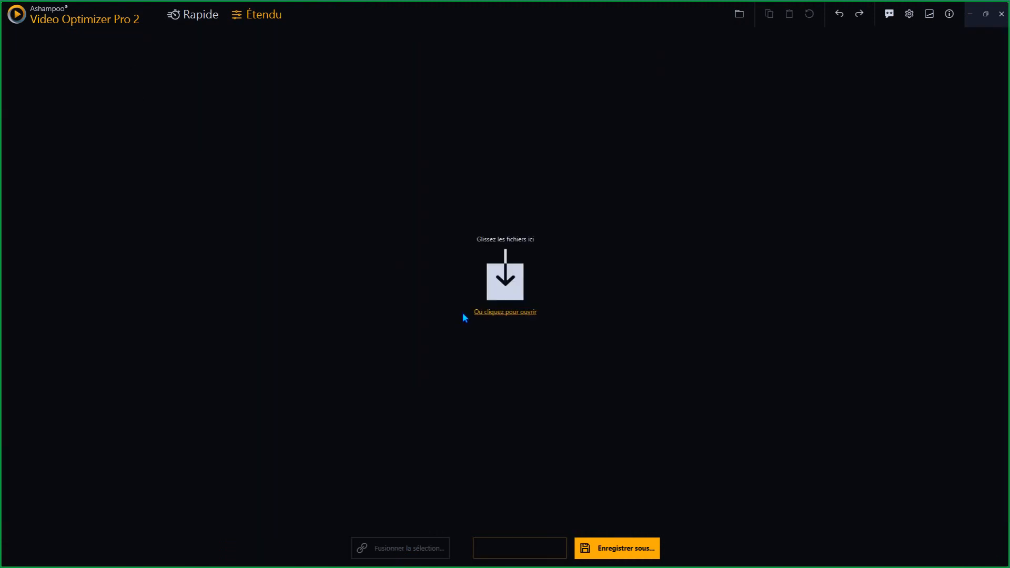
{"action": "left_click", "coordinate": [492, 313]}
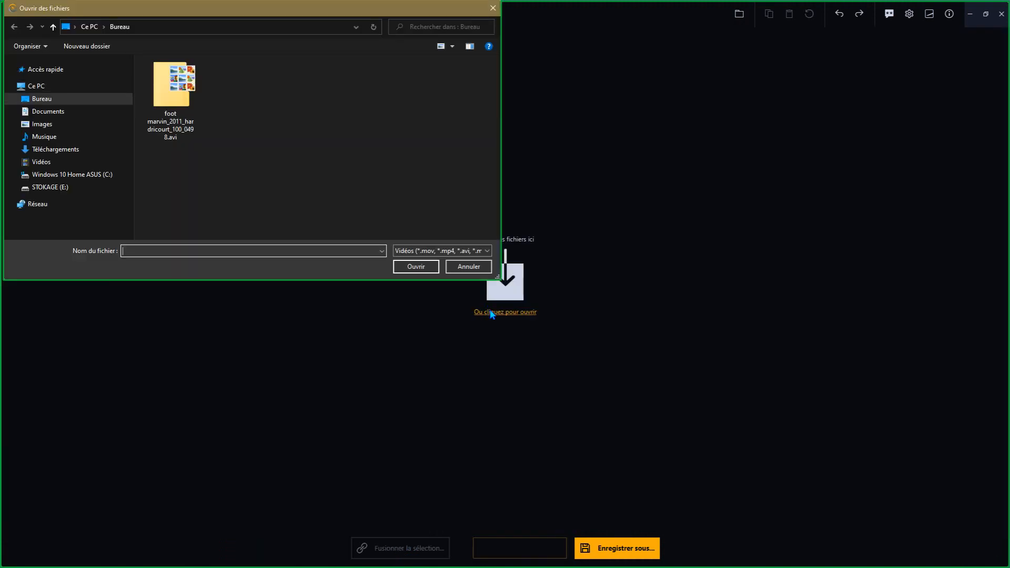
{"action": "left_click", "coordinate": [189, 131]}
{"action": "left_click", "coordinate": [397, 267]}
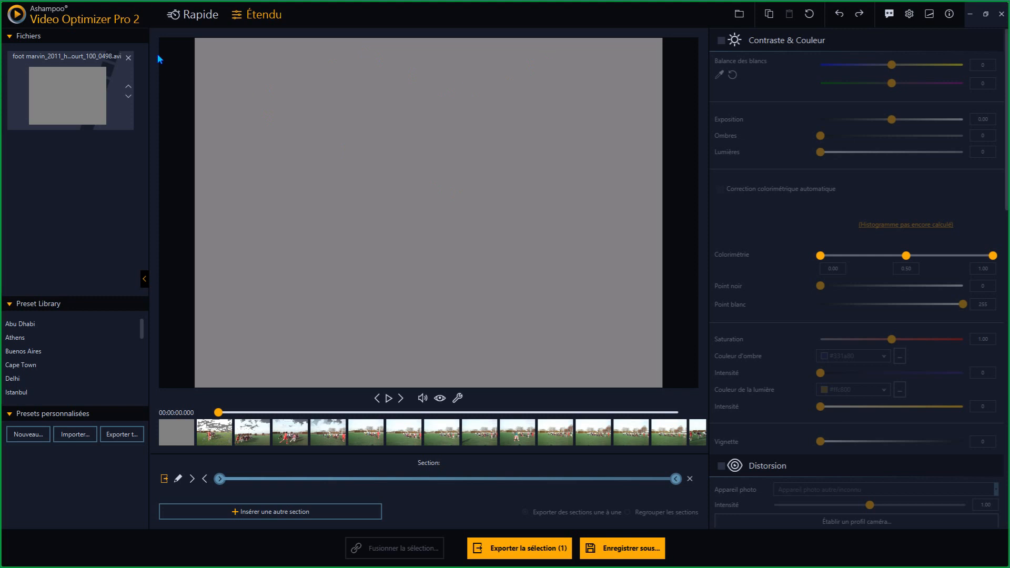
Look at the Rapide mode, return to Étendu, and resize the panes so the preview and the full section timeline fit.
{"action": "left_click", "coordinate": [199, 17]}
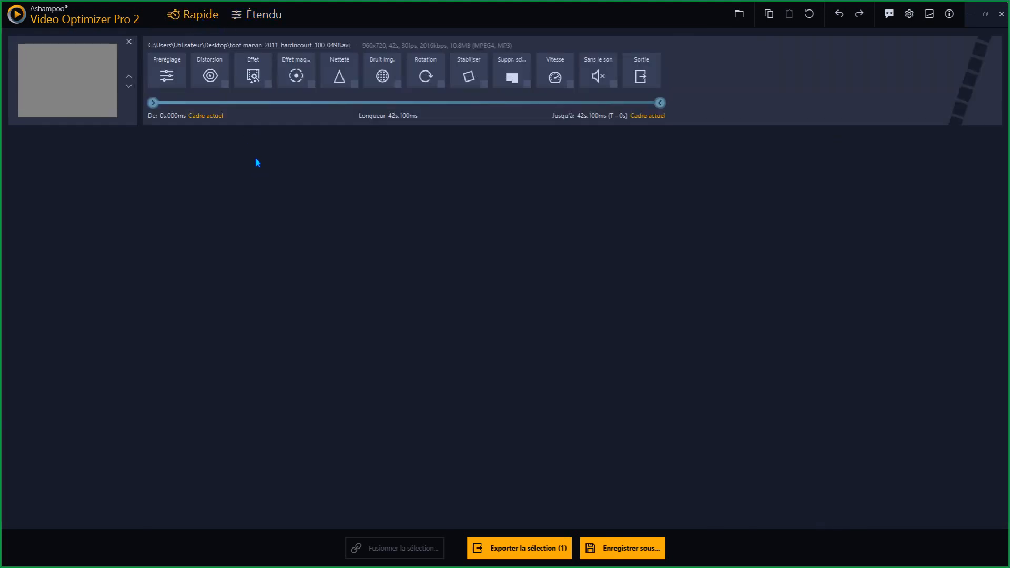
{"action": "left_click", "coordinate": [272, 17]}
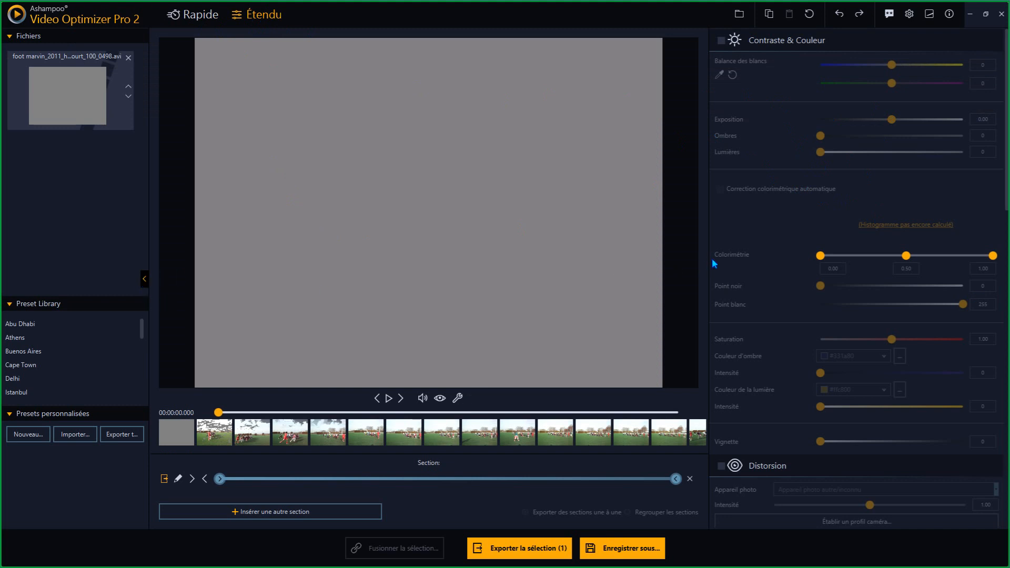
{"action": "left_click_drag", "start_coordinate": [712, 260], "coordinate": [789, 259]}
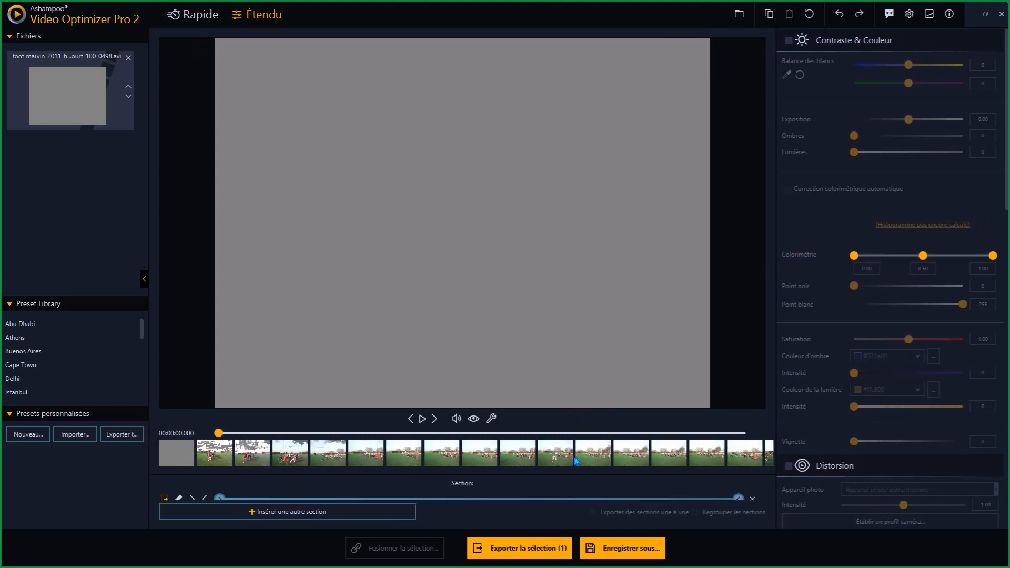
{"action": "left_click_drag", "start_coordinate": [574, 475], "coordinate": [570, 444]}
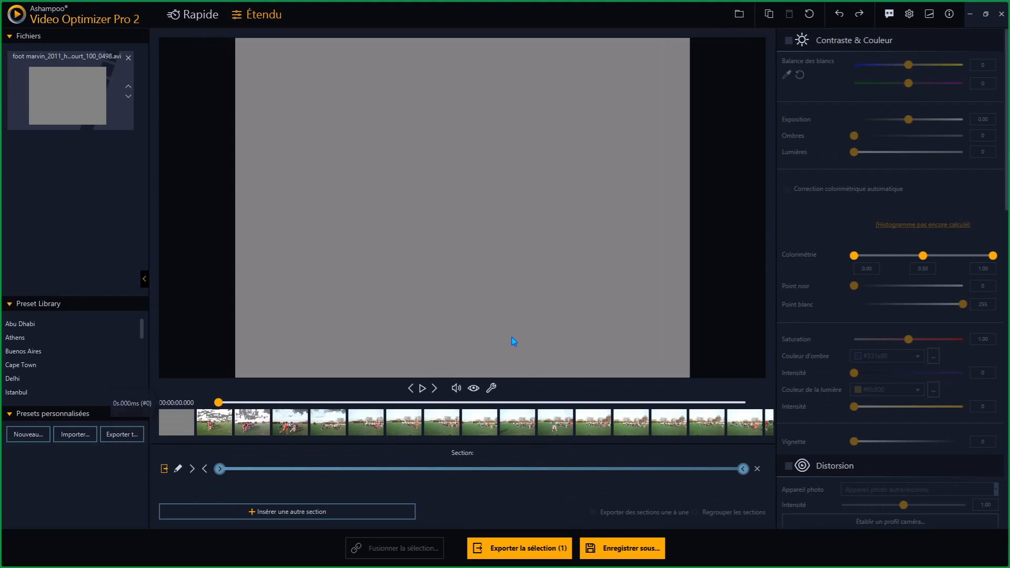
Play and pause the unprocessed clip in the preview, returning to its beginning, to examine the image quality.
{"action": "left_click", "coordinate": [426, 390]}
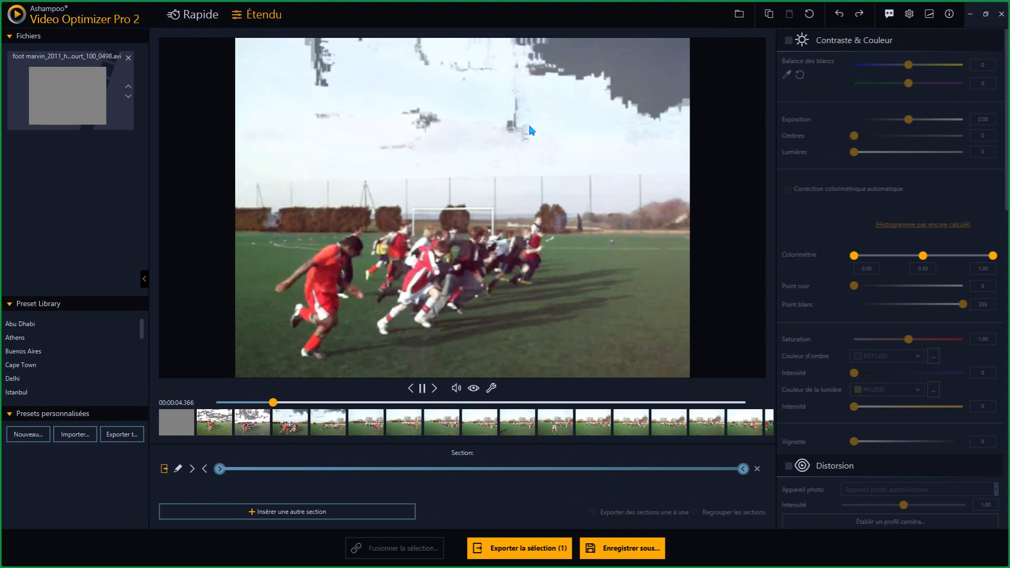
{"action": "left_click", "coordinate": [422, 389]}
{"action": "left_click", "coordinate": [422, 388]}
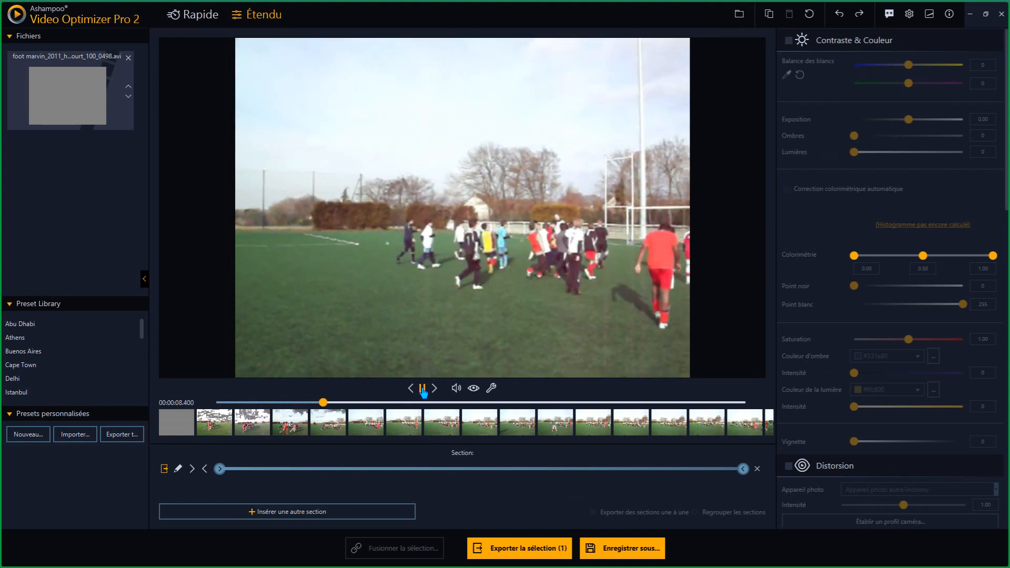
{"action": "left_click", "coordinate": [422, 389]}
{"action": "left_click_drag", "start_coordinate": [325, 405], "coordinate": [218, 408]}
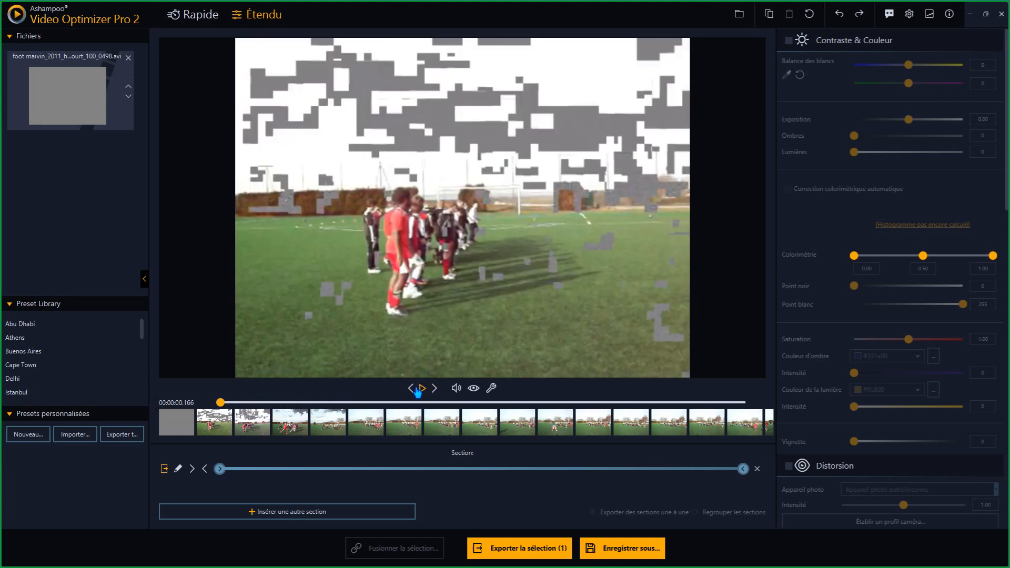
{"action": "left_click", "coordinate": [423, 388]}
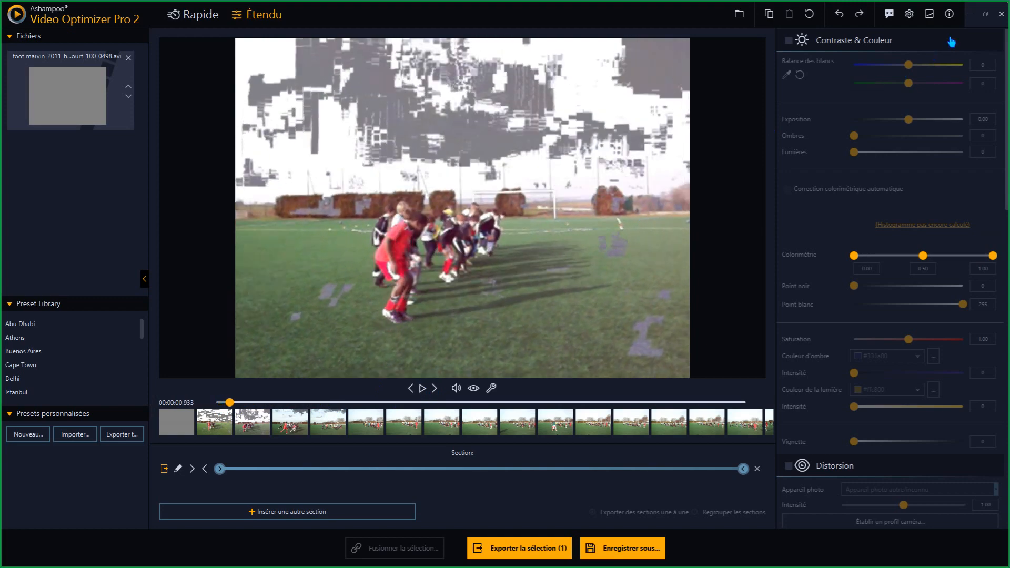
Minimize the editor, play the original AVI video from the desktop in VLC for comparison, and close VLC.
{"action": "left_click", "coordinate": [971, 14]}
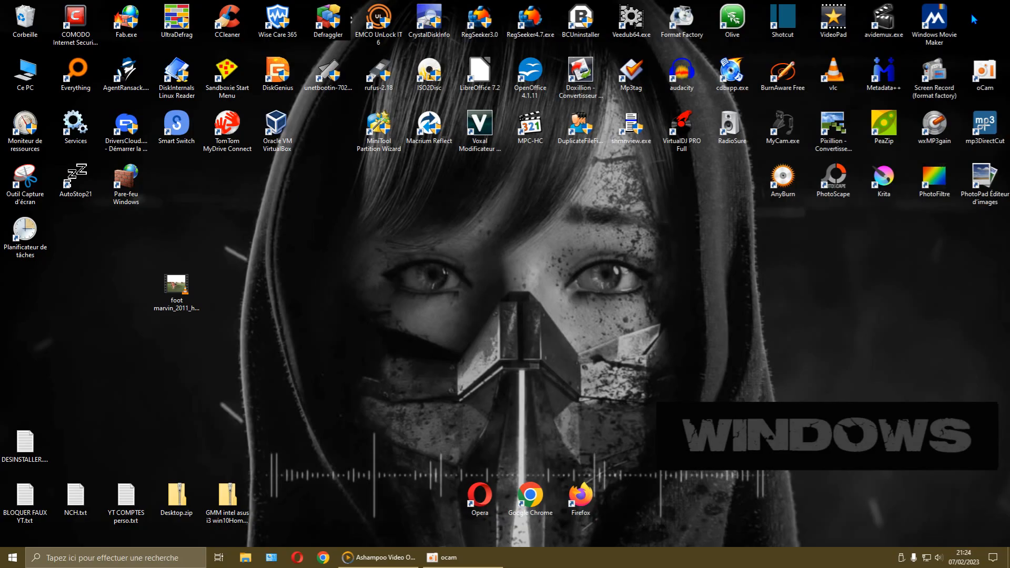
{"action": "double_click", "coordinate": [184, 288]}
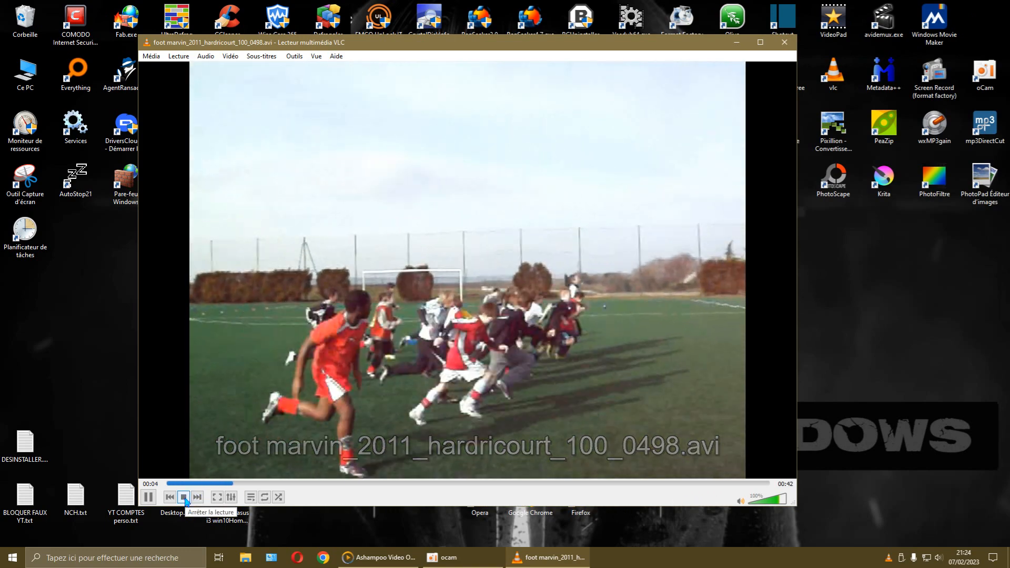
{"action": "left_click", "coordinate": [184, 498]}
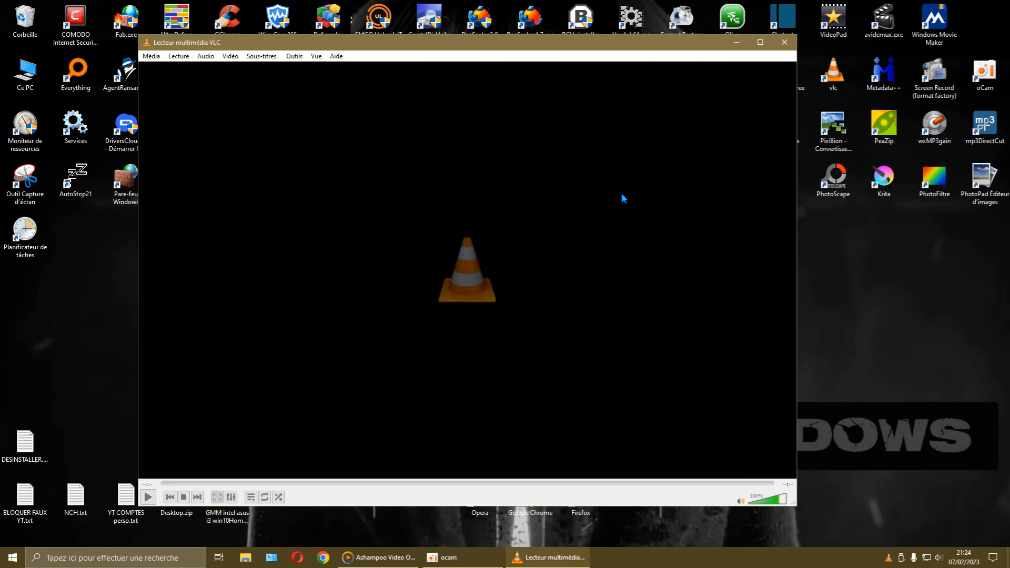
{"action": "left_click", "coordinate": [784, 42]}
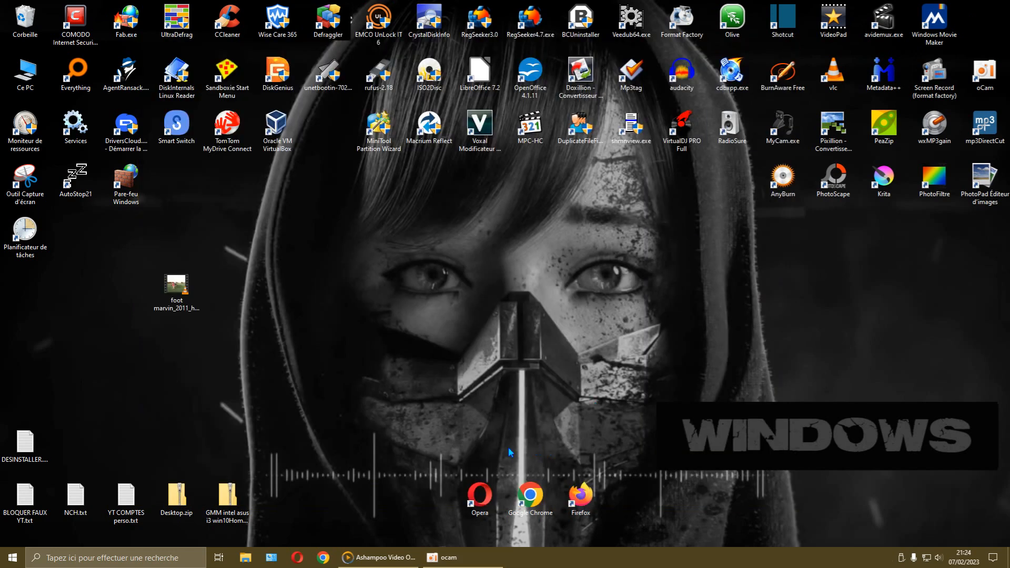
Return to Ashampoo Video Optimizer Pro 2, enable the Netteté sharpening for the clip and play the preview.
{"action": "left_click", "coordinate": [393, 562]}
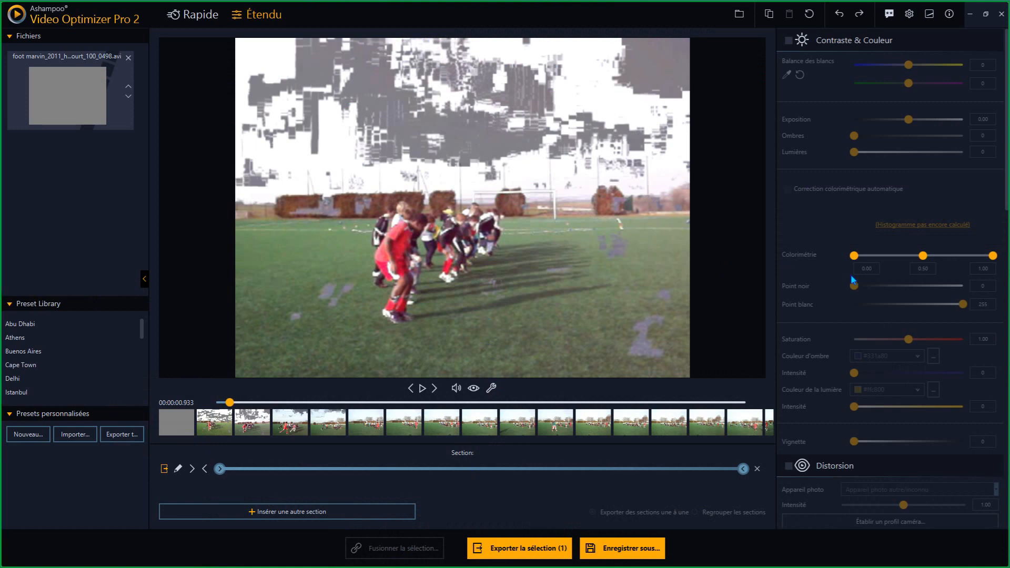
{"action": "scroll", "coordinate": [832, 260], "scroll_direction": "down", "scroll_amount": 1}
{"action": "scroll", "coordinate": [832, 266], "scroll_direction": "up", "scroll_amount": 1}
{"action": "scroll", "coordinate": [832, 265], "scroll_direction": "down", "scroll_amount": 4}
{"action": "scroll", "coordinate": [833, 264], "scroll_direction": "down", "scroll_amount": 2}
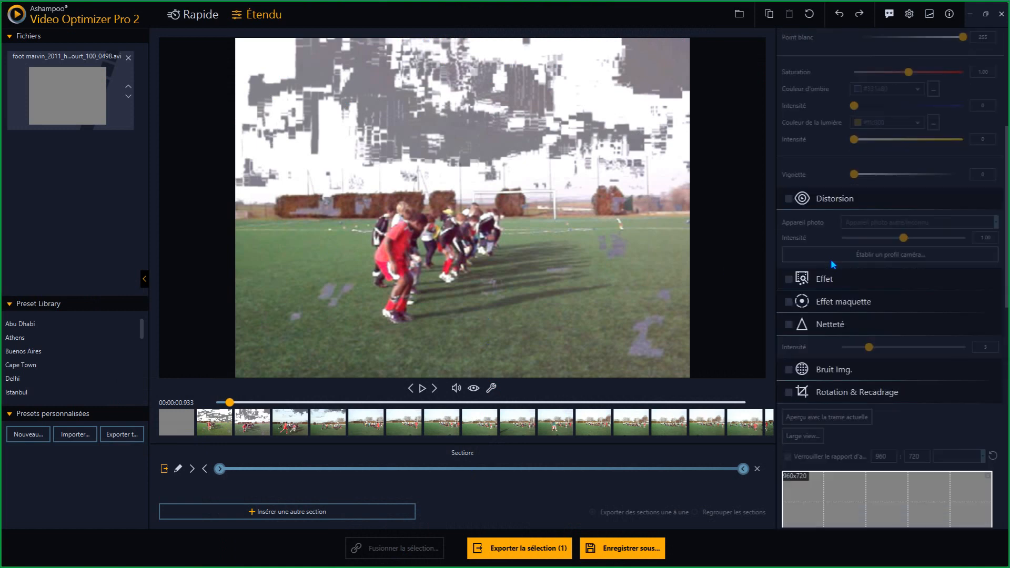
{"action": "left_click", "coordinate": [788, 325]}
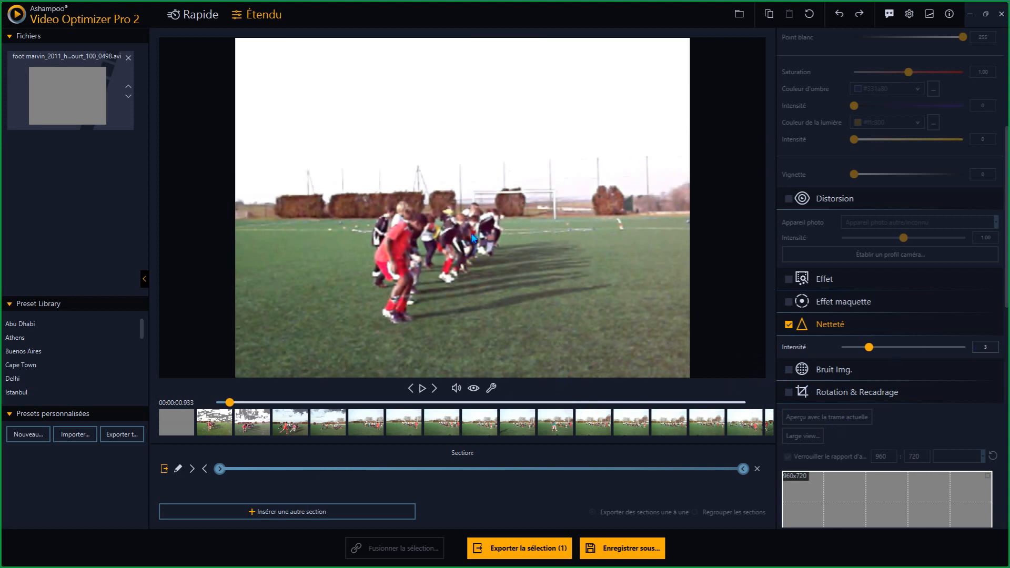
{"action": "left_click", "coordinate": [423, 390]}
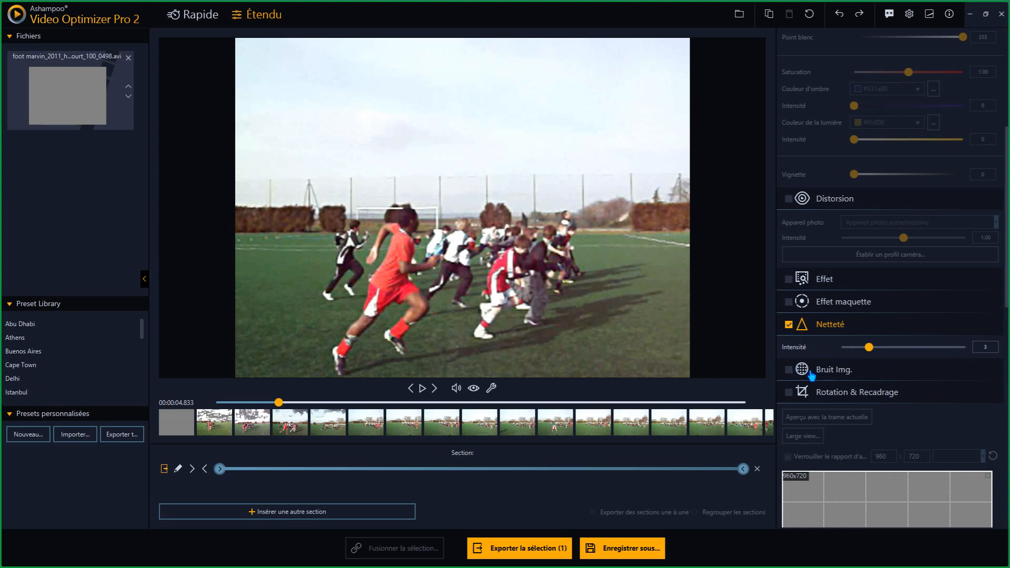
Set the Netteté intensity to 6 and play a few seconds of the preview.
{"action": "left_click_drag", "start_coordinate": [868, 351], "coordinate": [915, 350]}
{"action": "left_click", "coordinate": [585, 330]}
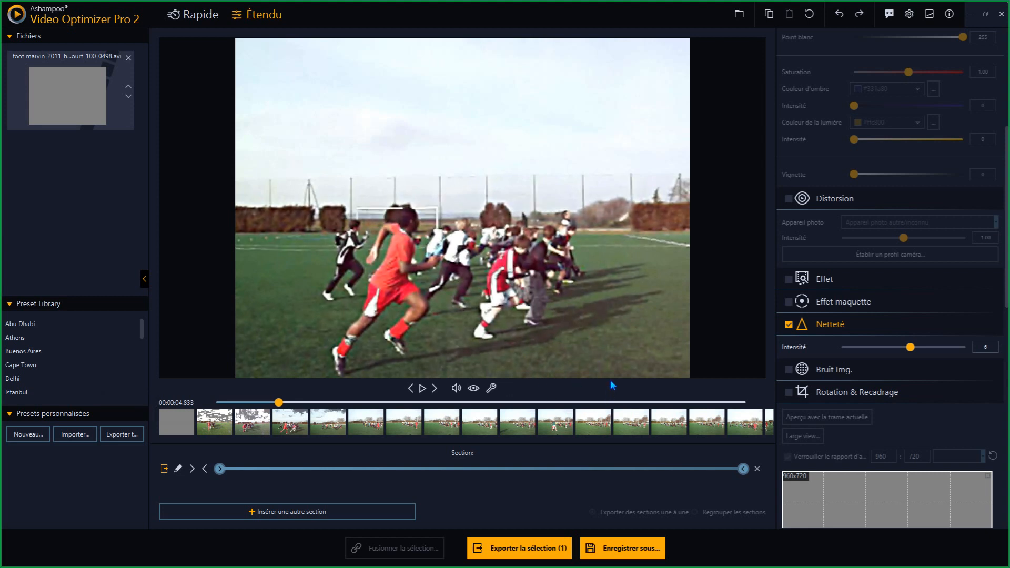
{"action": "left_click", "coordinate": [422, 388]}
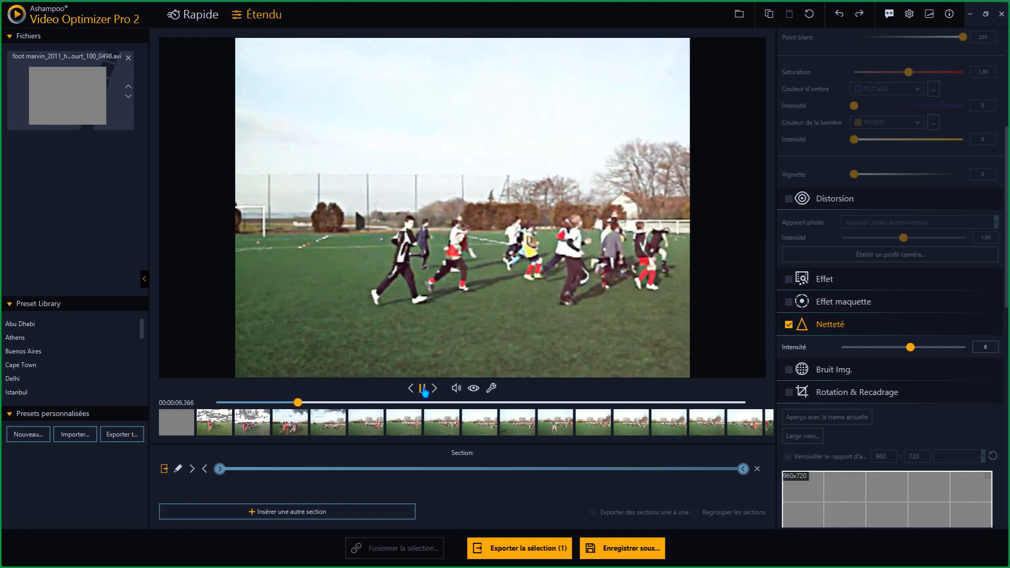
{"action": "left_click", "coordinate": [423, 389]}
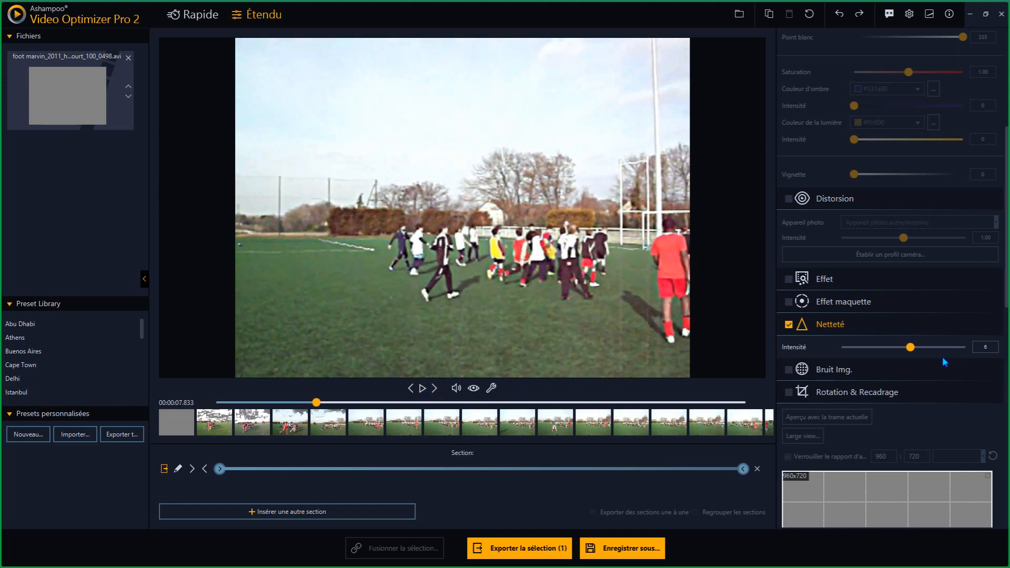
Set the Netteté intensity to 4 and play a short part of the preview to check it.
{"action": "left_click", "coordinate": [890, 351]}
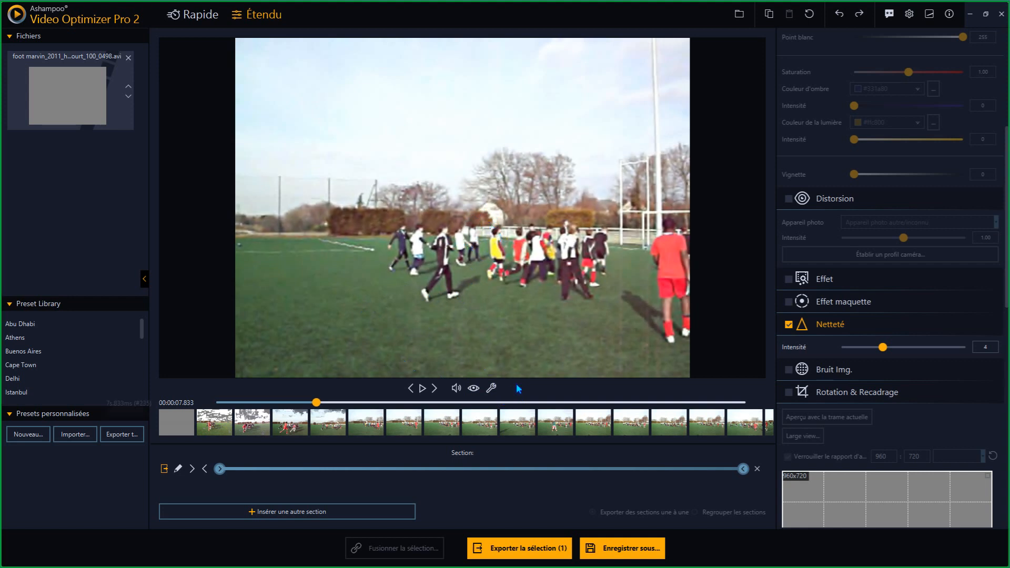
{"action": "left_click", "coordinate": [422, 390]}
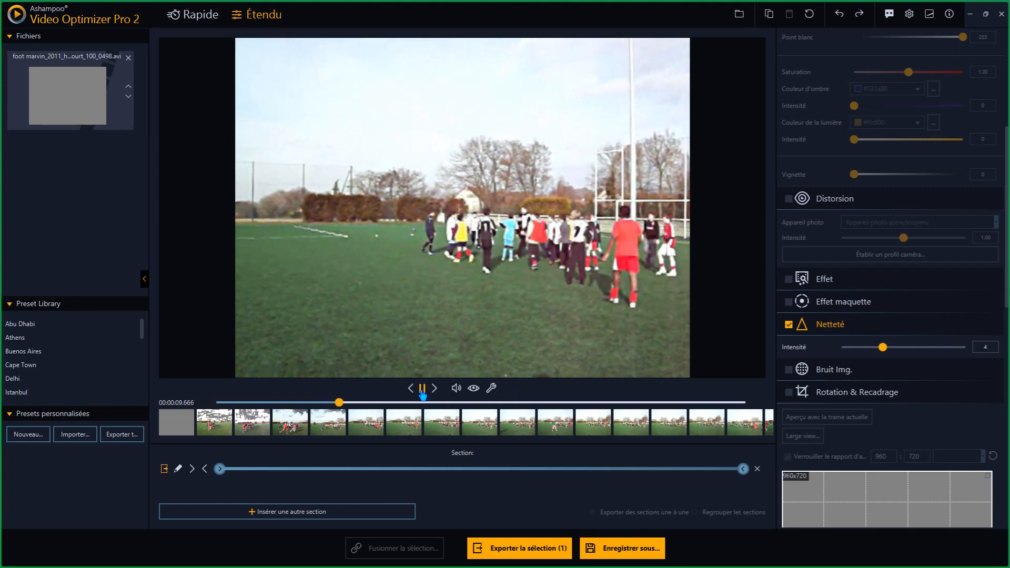
{"action": "left_click", "coordinate": [423, 390]}
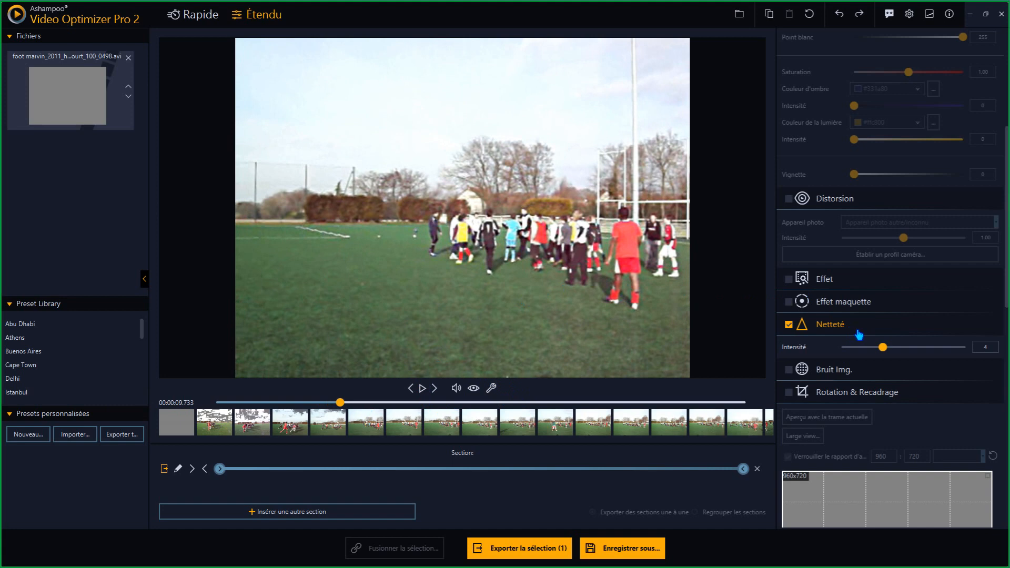
Enable the Stabiliser correction to steady the shaky football clip.
{"action": "scroll", "coordinate": [858, 333], "scroll_direction": "down", "scroll_amount": 1}
{"action": "scroll", "coordinate": [852, 328], "scroll_direction": "up", "scroll_amount": 3}
{"action": "scroll", "coordinate": [853, 328], "scroll_direction": "down", "scroll_amount": 2}
{"action": "scroll", "coordinate": [853, 327], "scroll_direction": "down", "scroll_amount": 1}
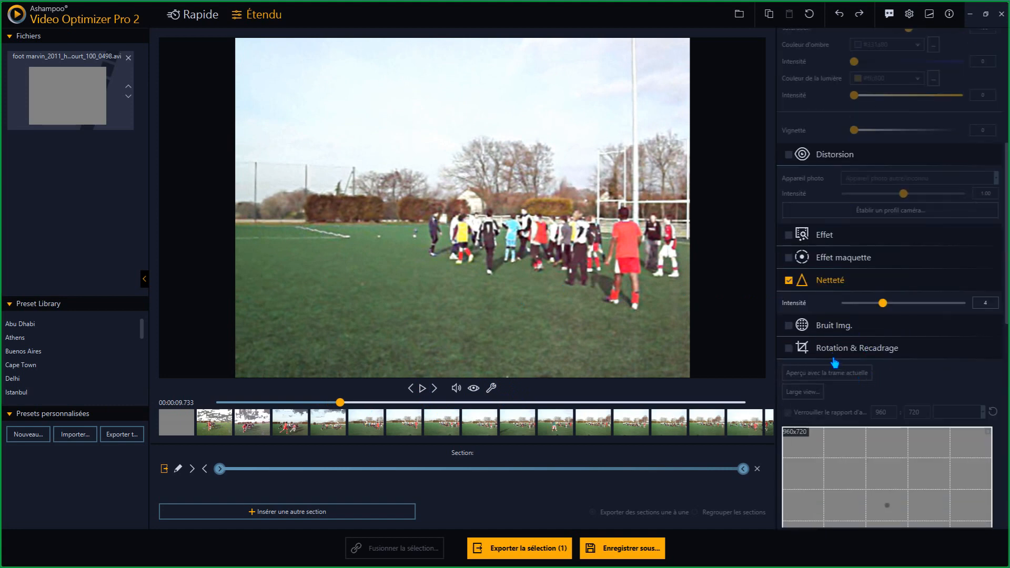
{"action": "scroll", "coordinate": [845, 380], "scroll_direction": "down", "scroll_amount": 1}
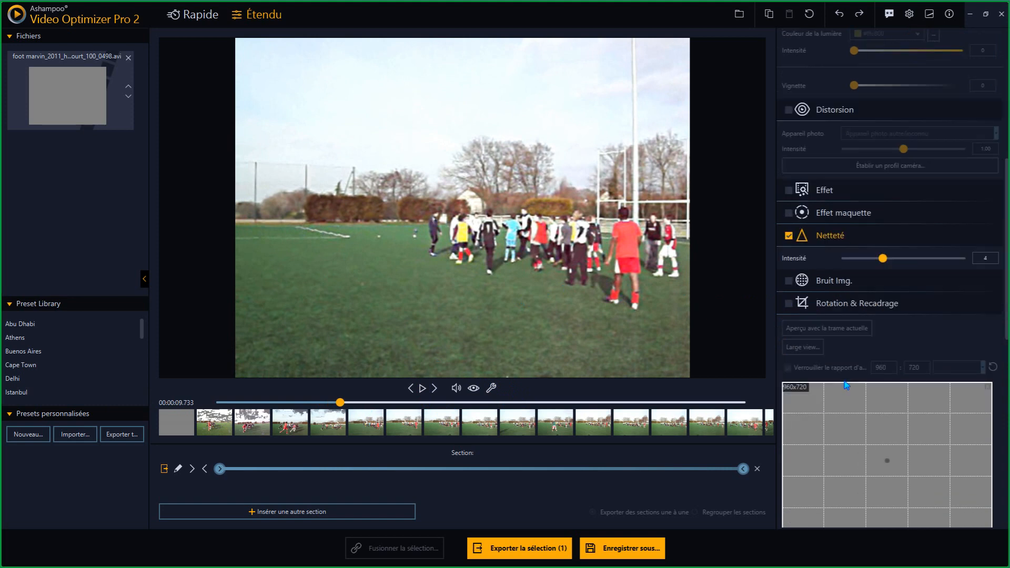
{"action": "scroll", "coordinate": [844, 381], "scroll_direction": "down", "scroll_amount": 3}
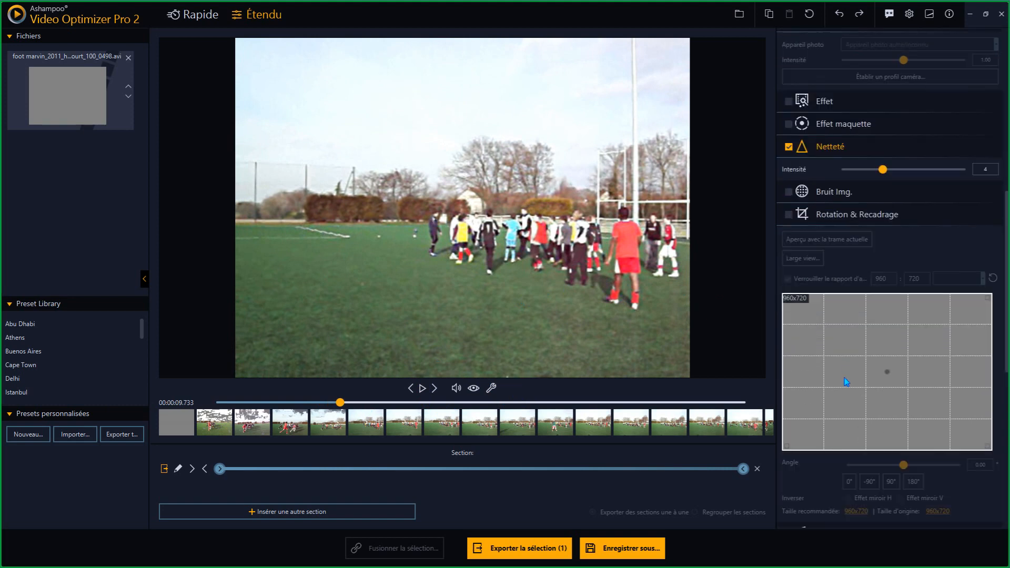
{"action": "scroll", "coordinate": [844, 377], "scroll_direction": "down", "scroll_amount": 3}
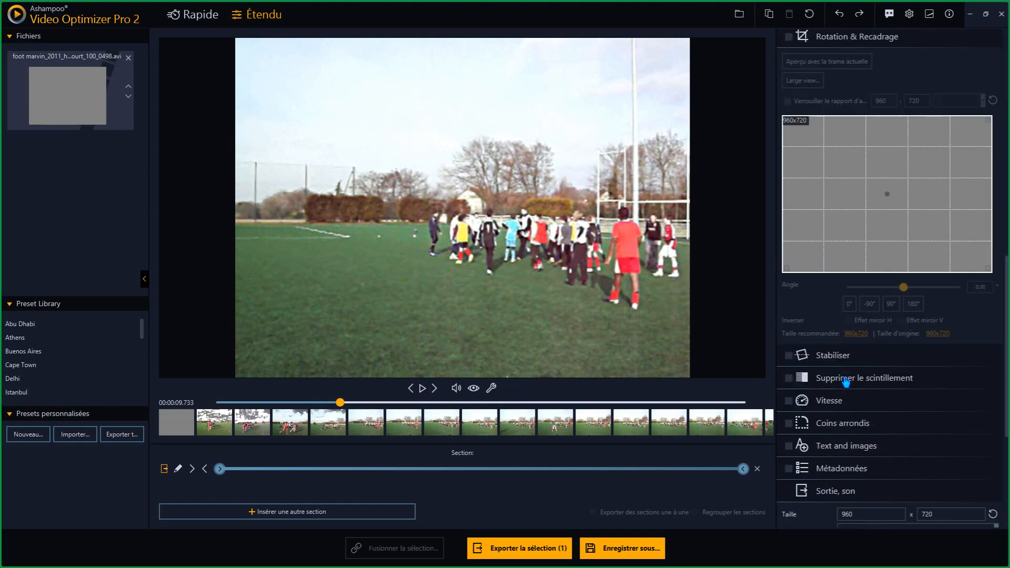
{"action": "left_click", "coordinate": [789, 356]}
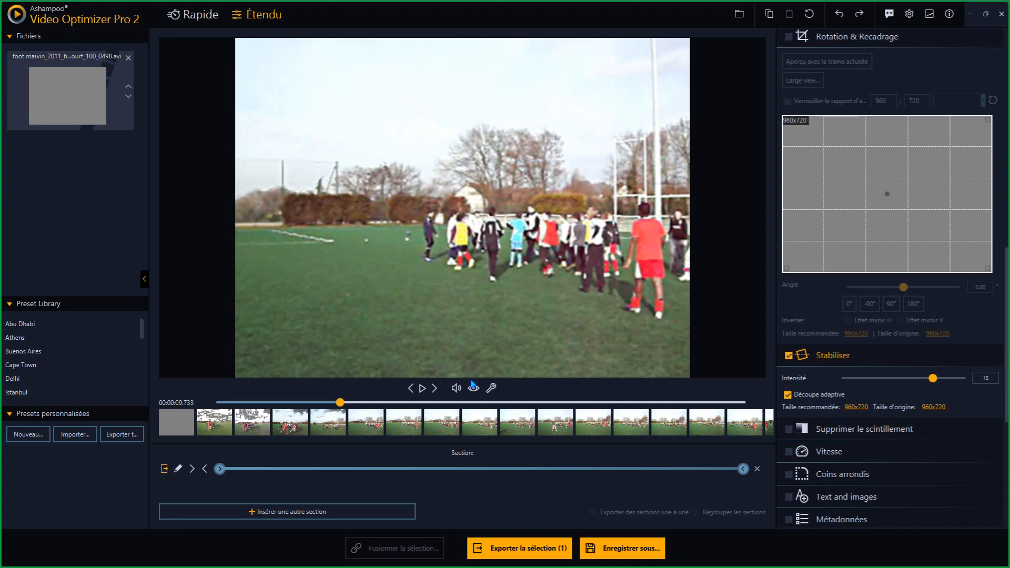
Rewind the stabilised clip to about 3 seconds and play a short part of the preview.
{"action": "left_click_drag", "start_coordinate": [340, 403], "coordinate": [256, 404]}
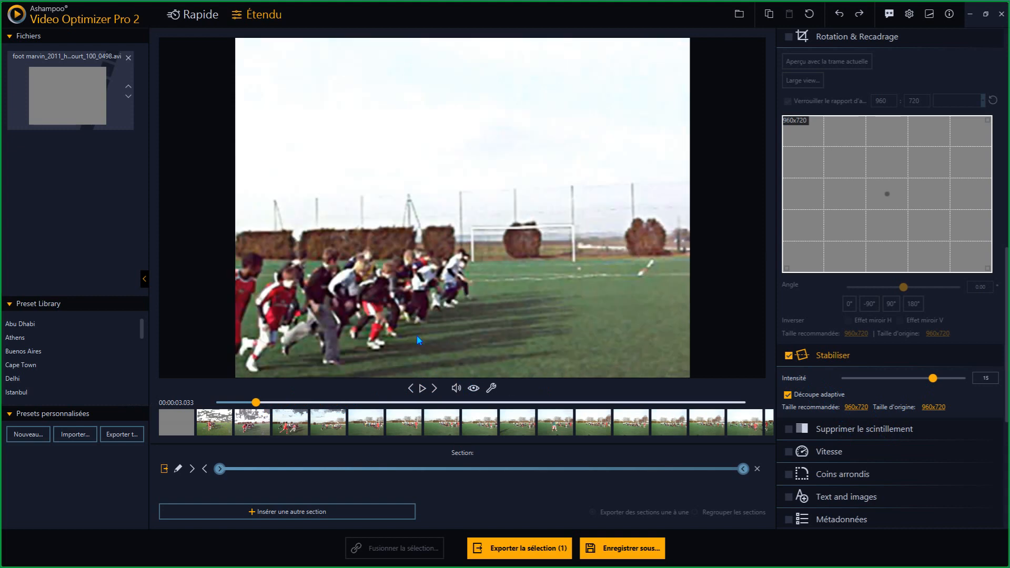
{"action": "left_click", "coordinate": [423, 389]}
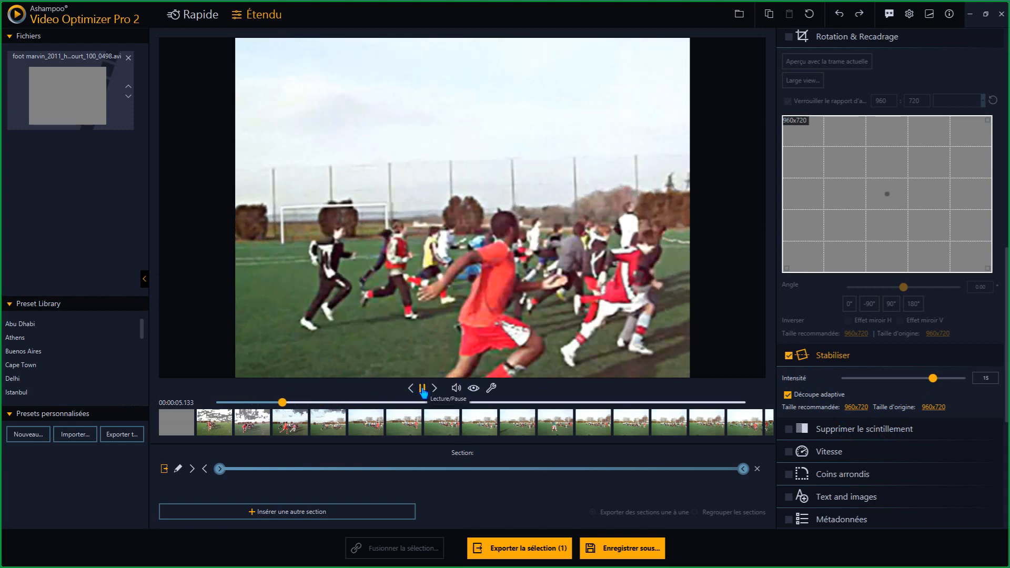
{"action": "left_click", "coordinate": [422, 389]}
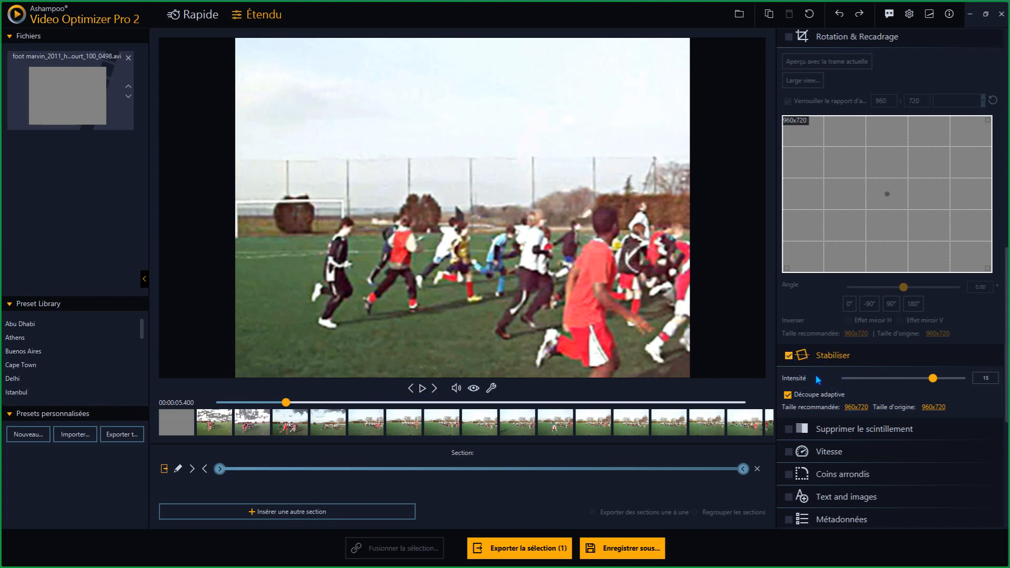
Set the Stabiliser Intensité to 10 and play a few seconds of the preview to check the steadiness.
{"action": "scroll", "coordinate": [909, 387], "scroll_direction": "down", "scroll_amount": 1}
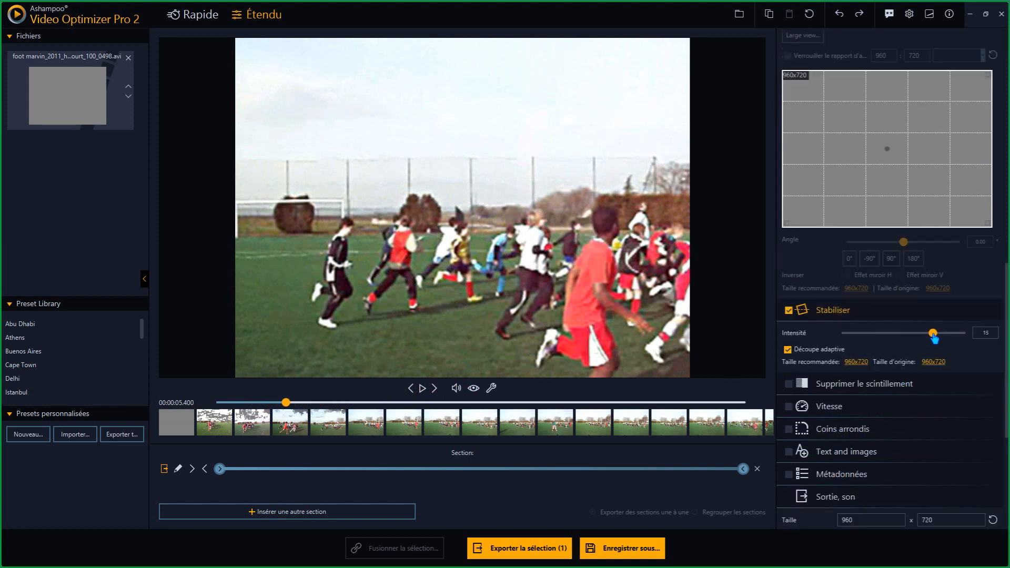
{"action": "left_click_drag", "start_coordinate": [932, 335], "coordinate": [910, 337]}
{"action": "left_click", "coordinate": [910, 337]}
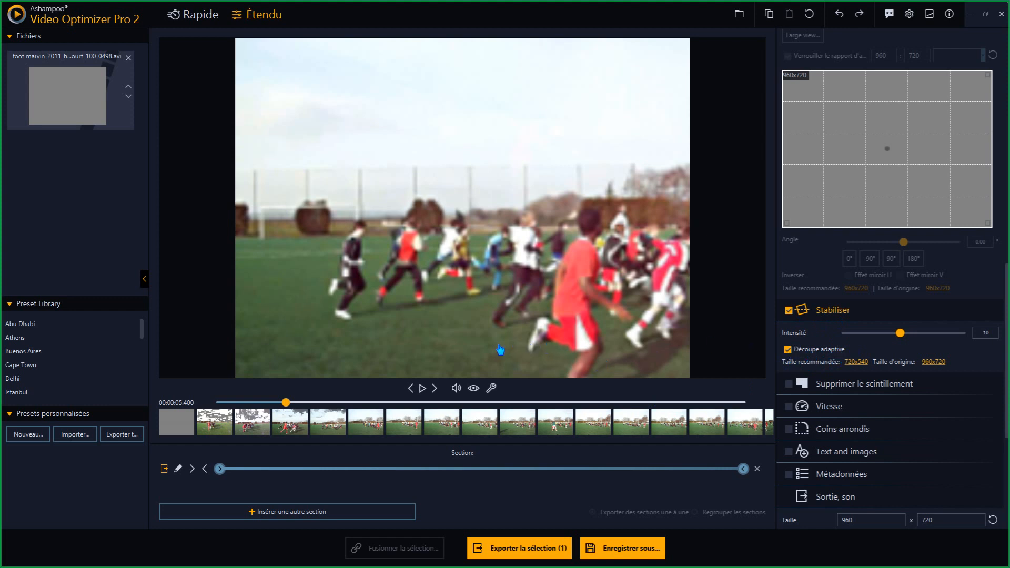
{"action": "left_click", "coordinate": [423, 389]}
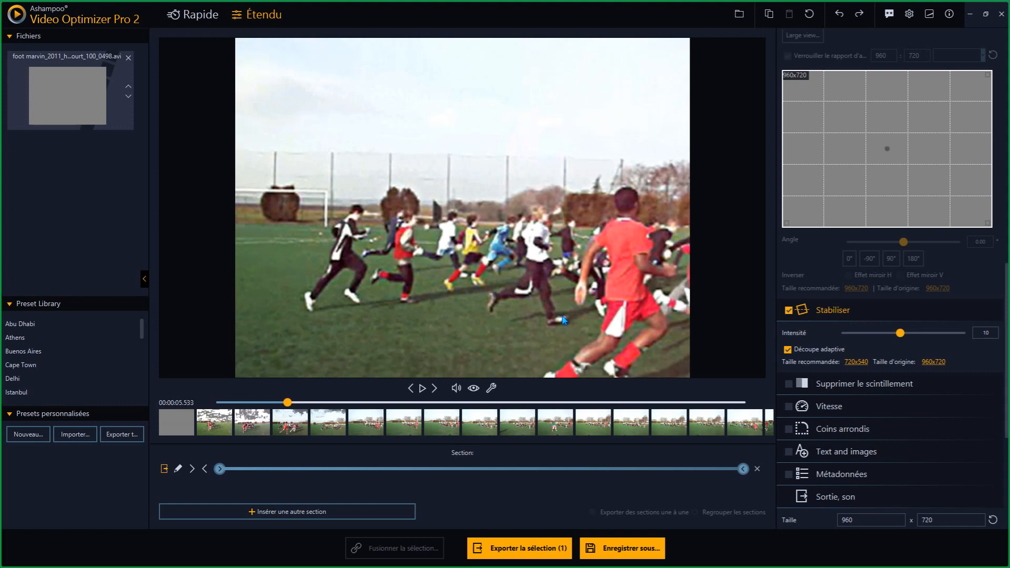
{"action": "left_click", "coordinate": [422, 390]}
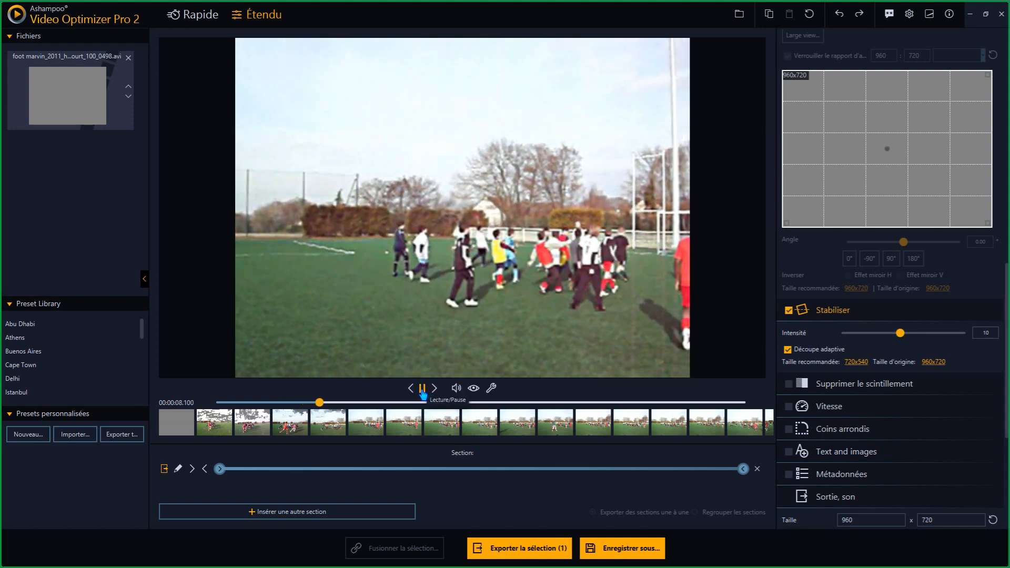
{"action": "left_click", "coordinate": [422, 390]}
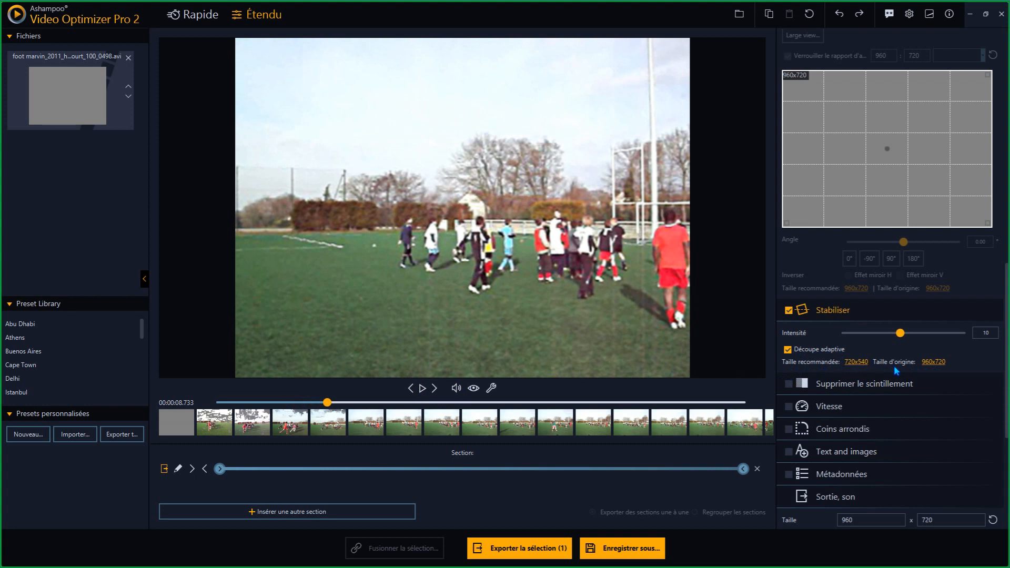
Apply the recommended 720x540 size for the stabilised clip and enable the Supprimer le scintillement correction.
{"action": "left_click", "coordinate": [858, 362]}
{"action": "mouse_move", "coordinate": [806, 356]}
{"action": "left_click", "coordinate": [789, 384]}
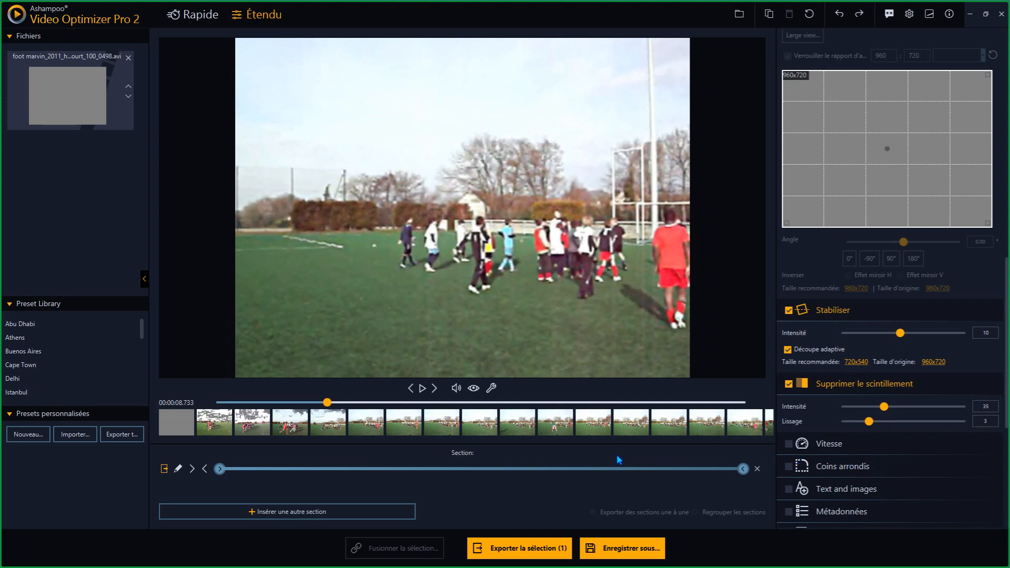
Play the preview with flicker removal, including a replay from about 4.7 seconds, to judge the correction.
{"action": "left_click", "coordinate": [423, 389]}
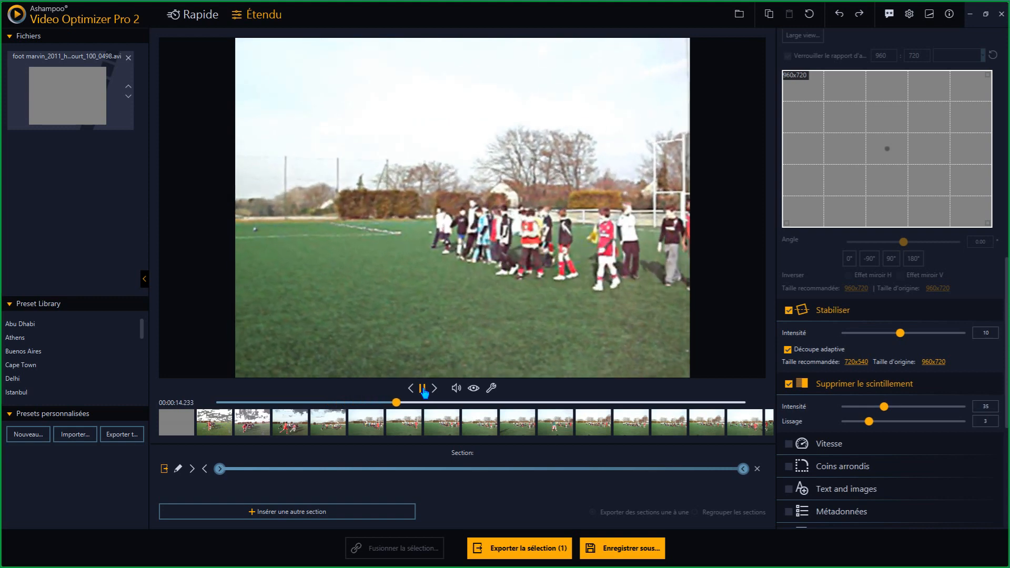
{"action": "left_click", "coordinate": [423, 389]}
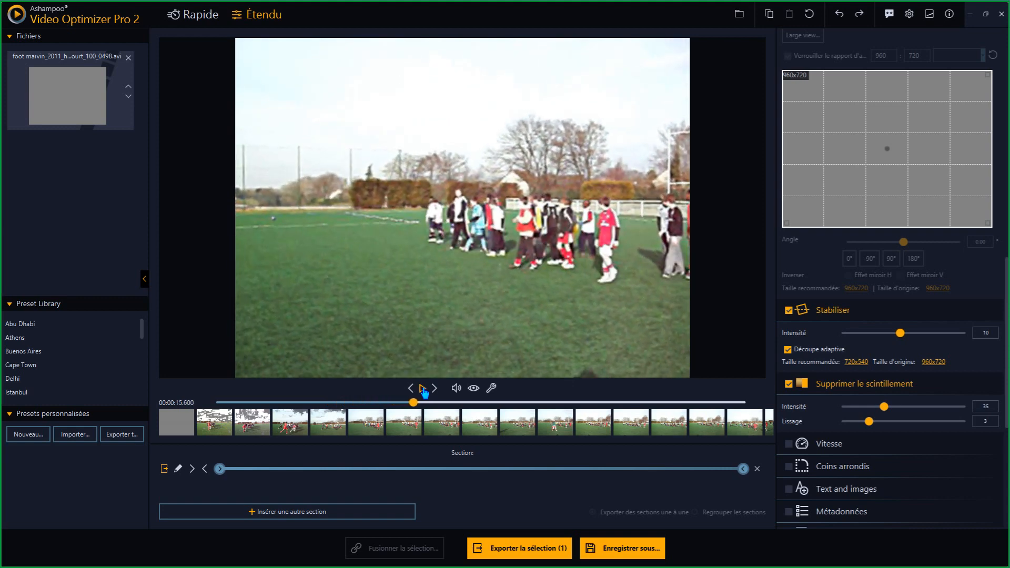
{"action": "left_click_drag", "start_coordinate": [413, 403], "coordinate": [276, 403]}
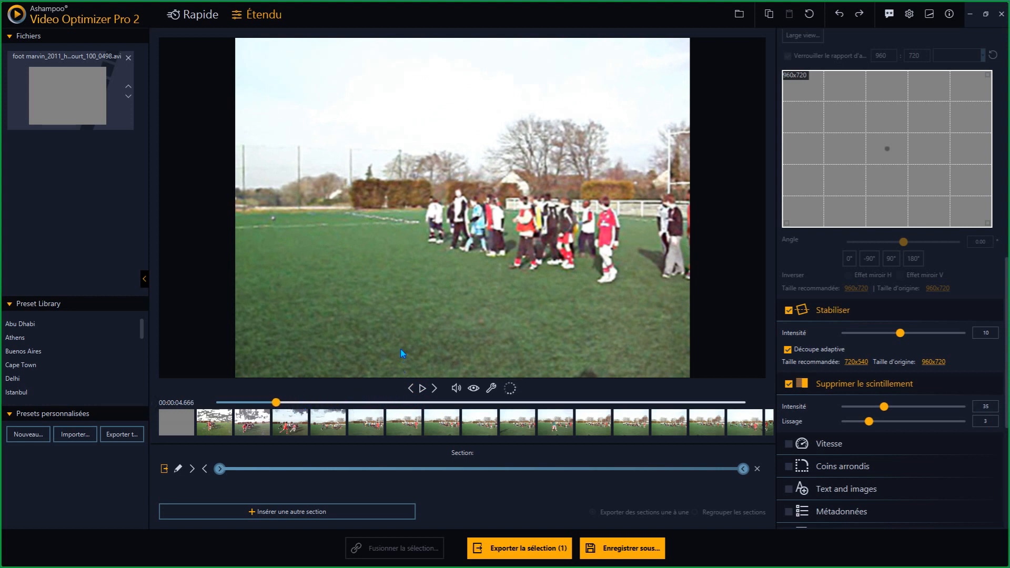
{"action": "left_click", "coordinate": [423, 389]}
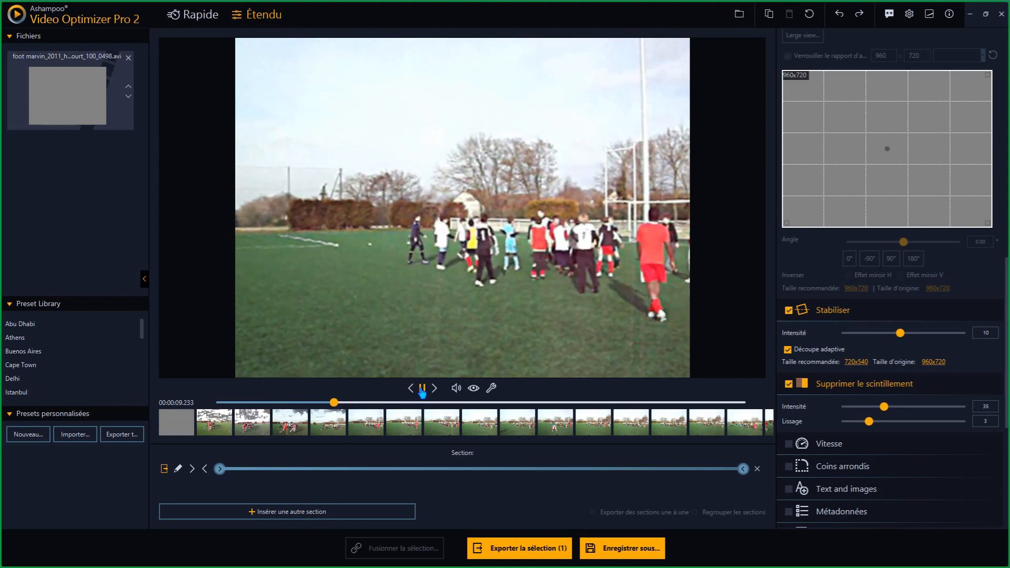
{"action": "left_click", "coordinate": [422, 389]}
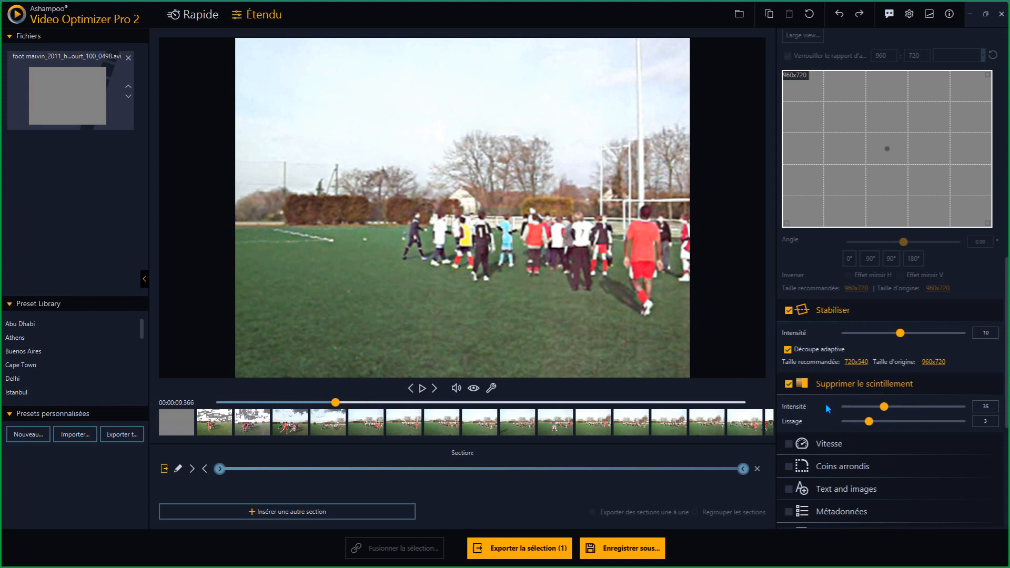
Set the output Qualité to 67 and play a few seconds of the preview.
{"action": "scroll", "coordinate": [874, 434], "scroll_direction": "down", "scroll_amount": 1}
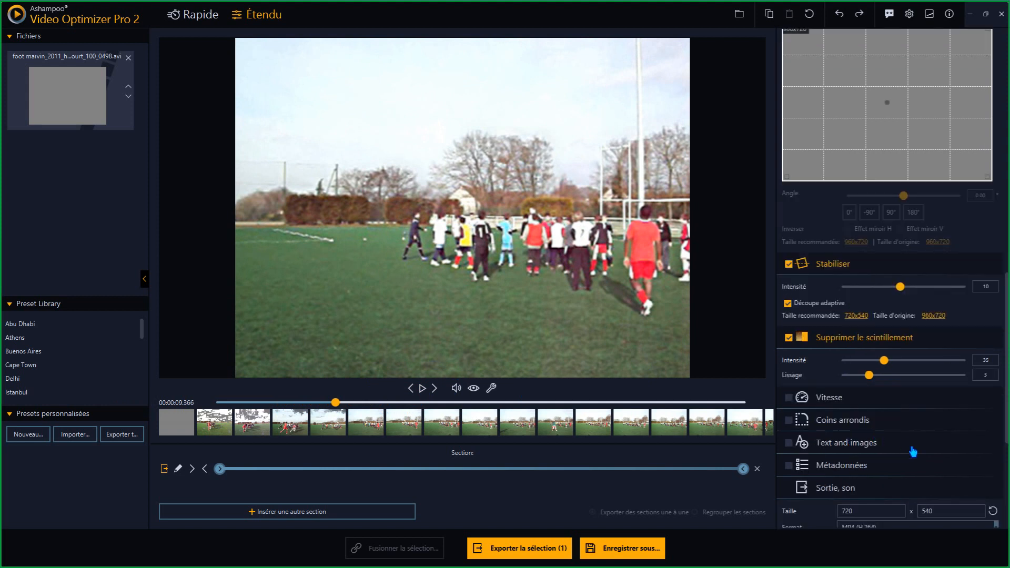
{"action": "scroll", "coordinate": [872, 444], "scroll_direction": "down", "scroll_amount": 1}
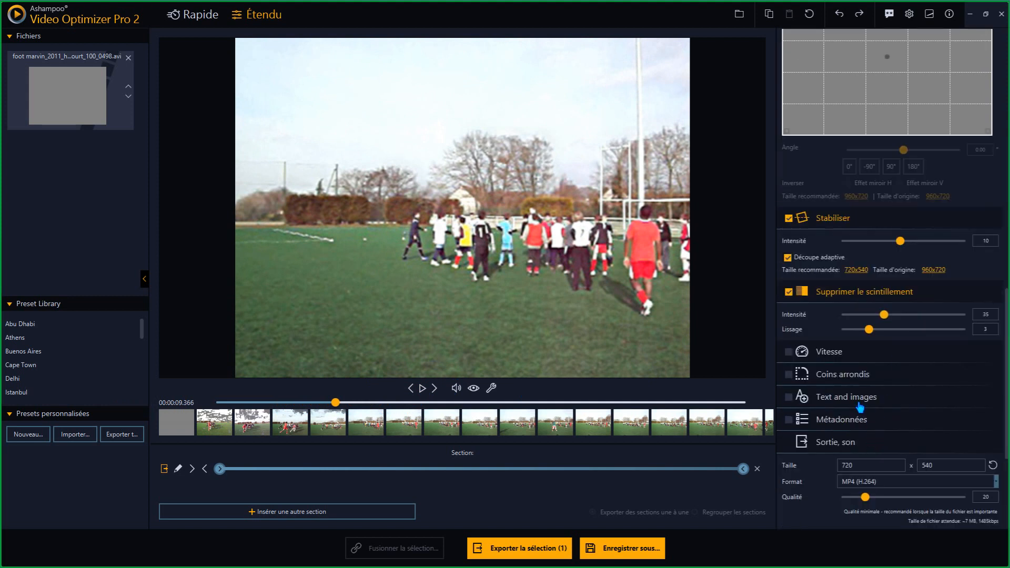
{"action": "scroll", "coordinate": [860, 405], "scroll_direction": "down", "scroll_amount": 1}
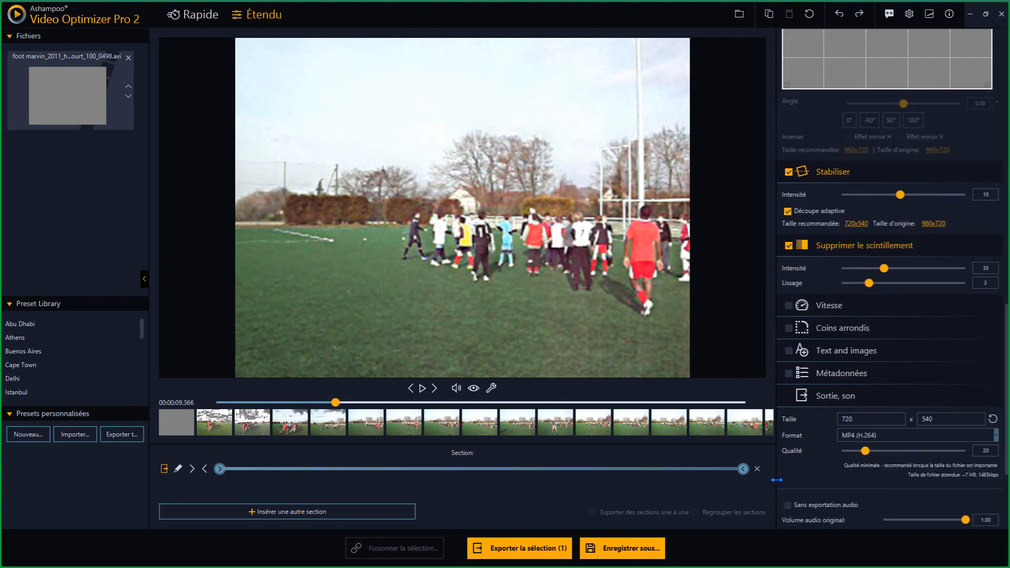
{"action": "scroll", "coordinate": [822, 487], "scroll_direction": "down", "scroll_amount": 1}
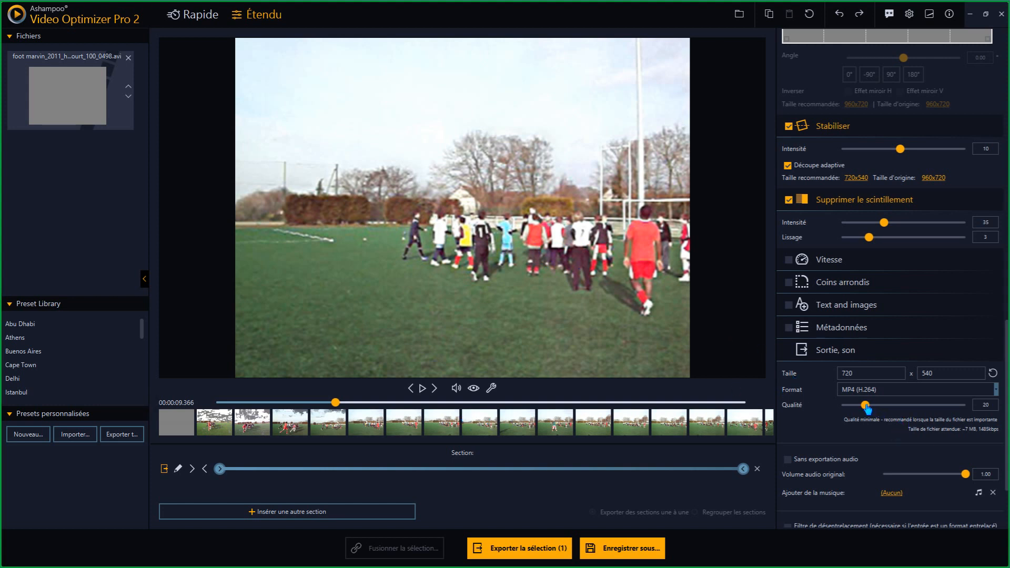
{"action": "left_click_drag", "start_coordinate": [865, 407], "coordinate": [890, 407]}
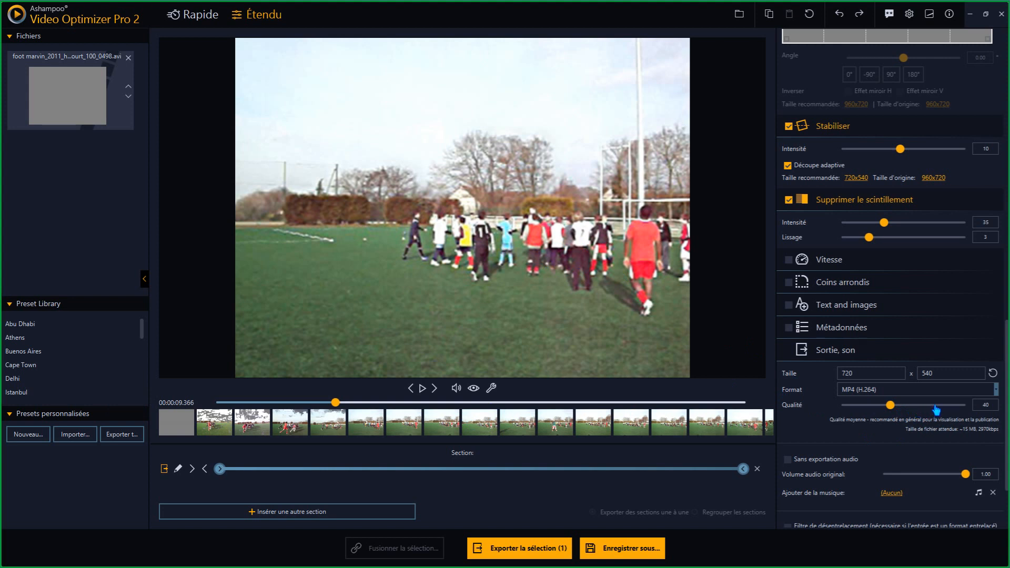
{"action": "left_click_drag", "start_coordinate": [912, 411], "coordinate": [925, 407]}
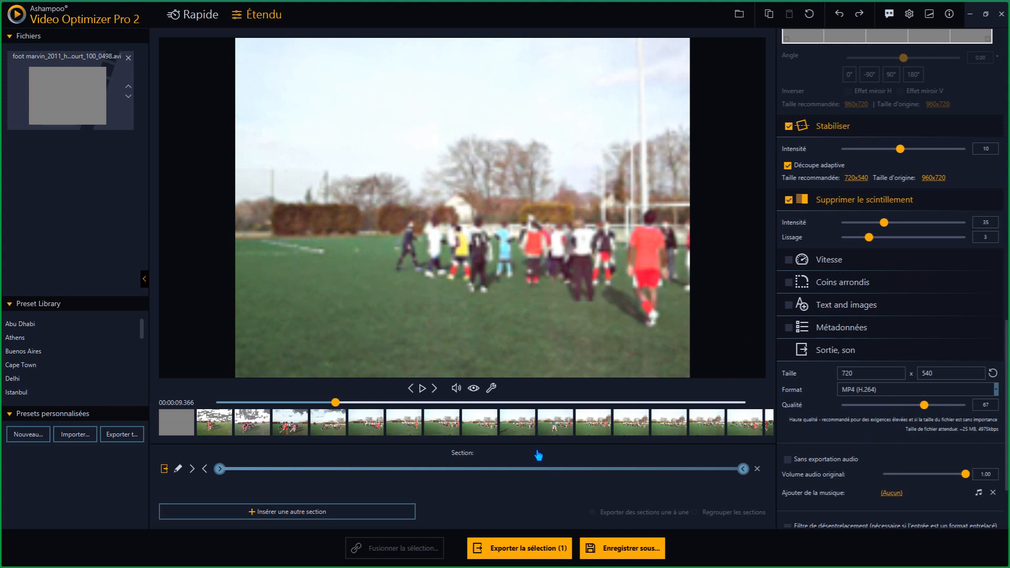
{"action": "left_click", "coordinate": [422, 391]}
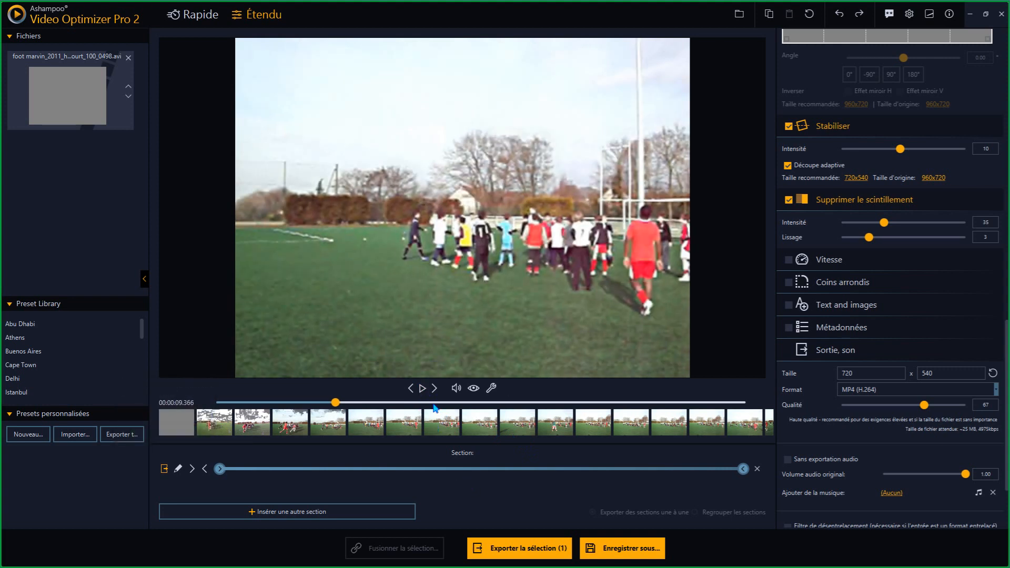
{"action": "left_click", "coordinate": [423, 389]}
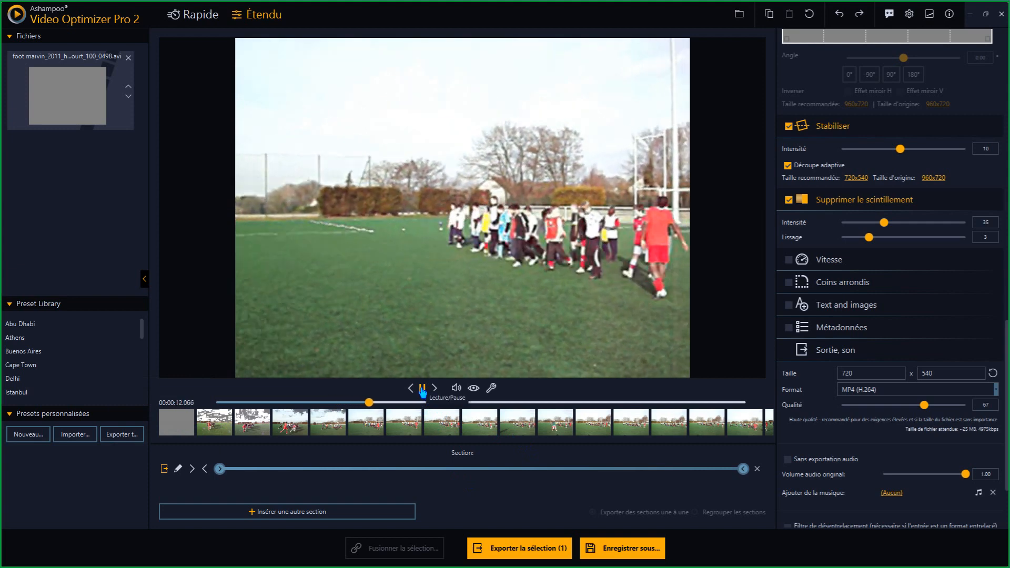
{"action": "left_click", "coordinate": [423, 391]}
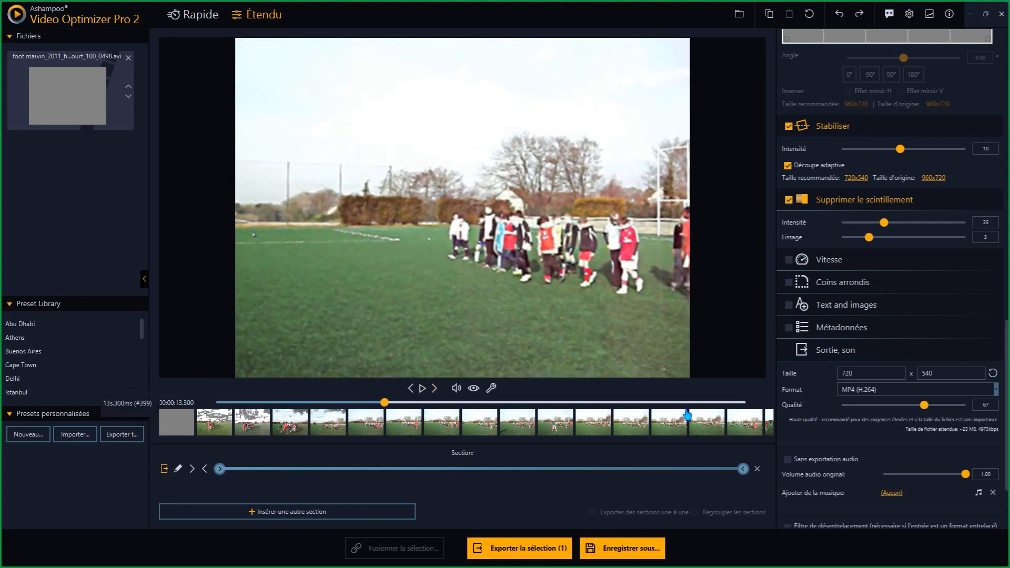
Set the output Qualité to 20 for the MP4 (H.264) export.
{"action": "left_click_drag", "start_coordinate": [924, 405], "coordinate": [910, 406]}
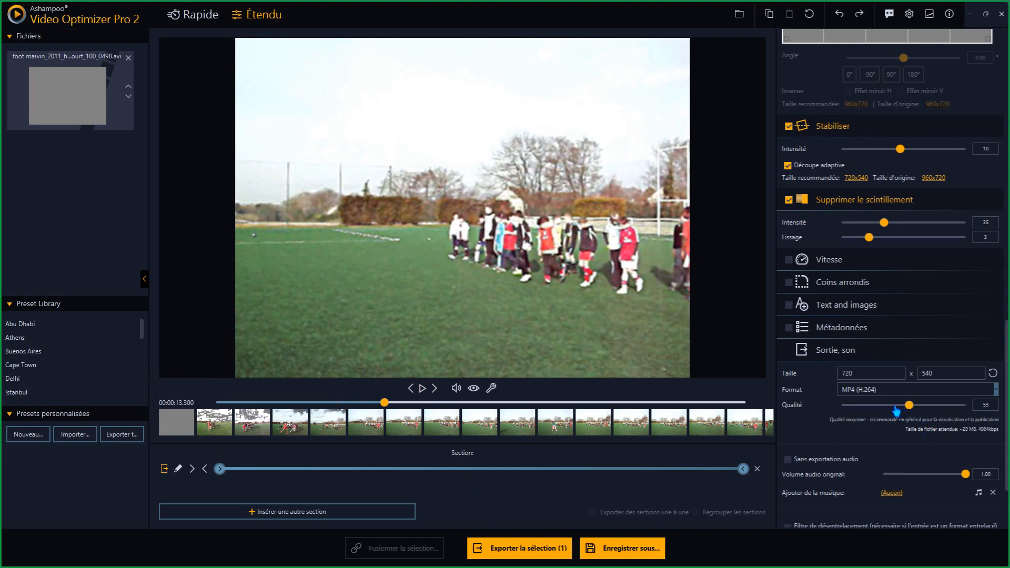
{"action": "left_click", "coordinate": [869, 410]}
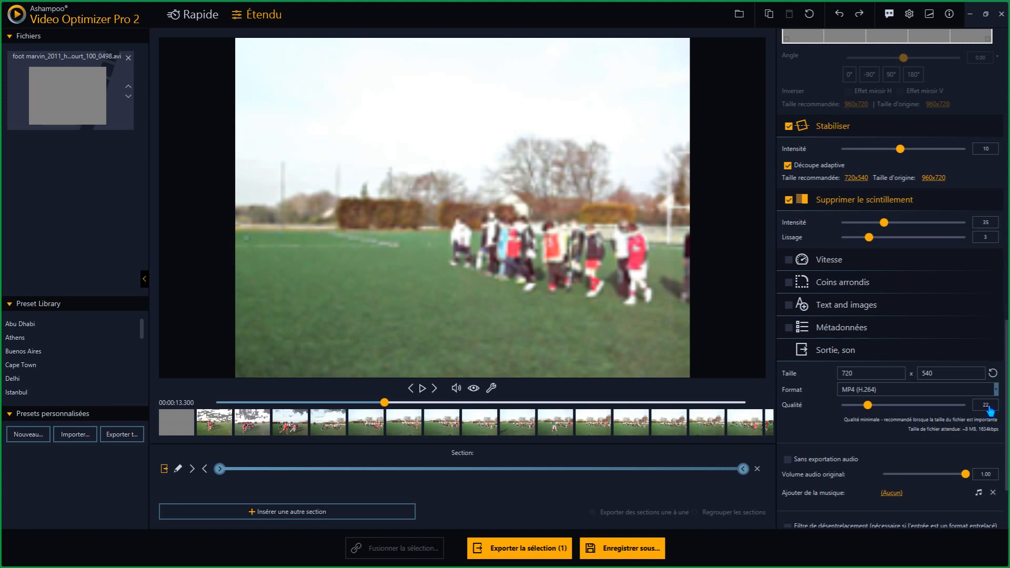
{"action": "scroll", "coordinate": [991, 410], "scroll_direction": "down", "scroll_amount": 2}
Expand the Aperçu options and start exporting a 10-second preview of the optimised clip.
{"action": "scroll", "coordinate": [875, 438], "scroll_direction": "down", "scroll_amount": 1}
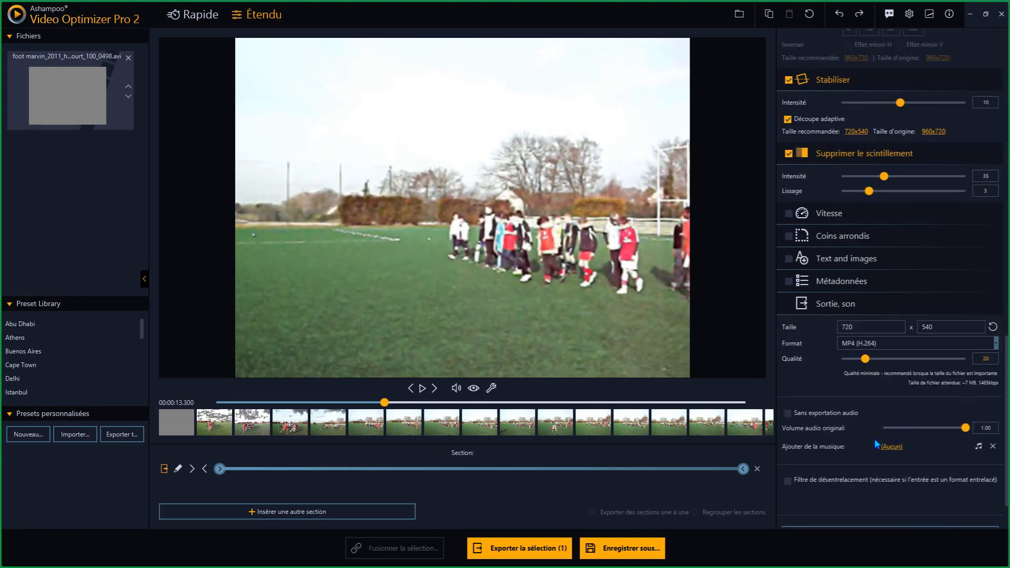
{"action": "scroll", "coordinate": [874, 444], "scroll_direction": "down", "scroll_amount": 1}
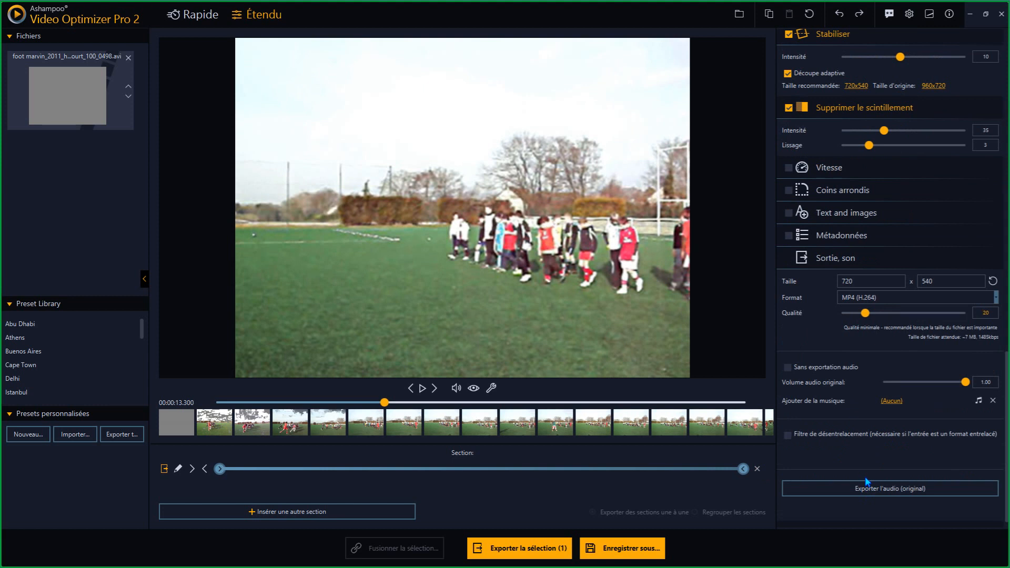
{"action": "scroll", "coordinate": [915, 456], "scroll_direction": "down", "scroll_amount": 1}
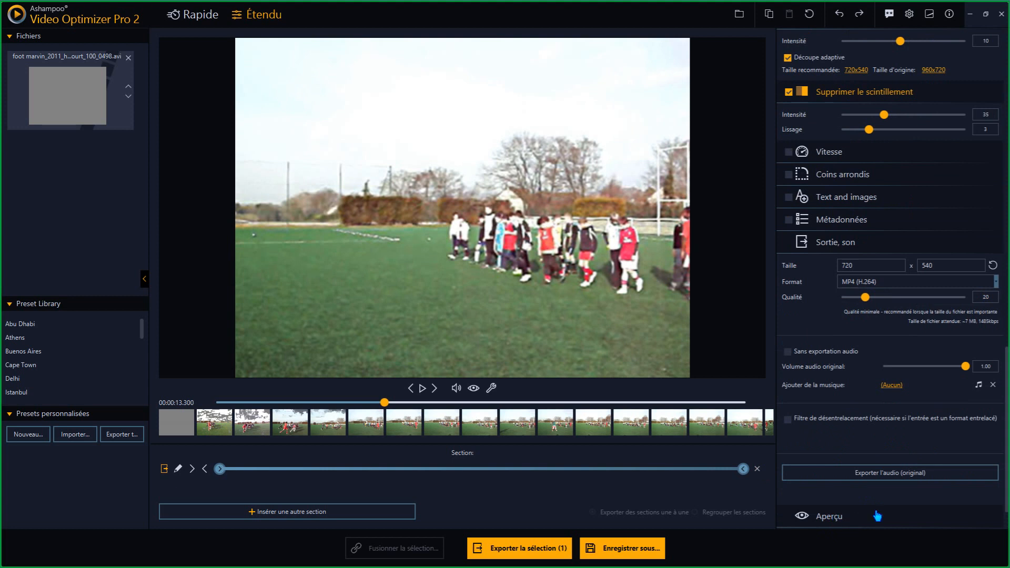
{"action": "left_click", "coordinate": [894, 511]}
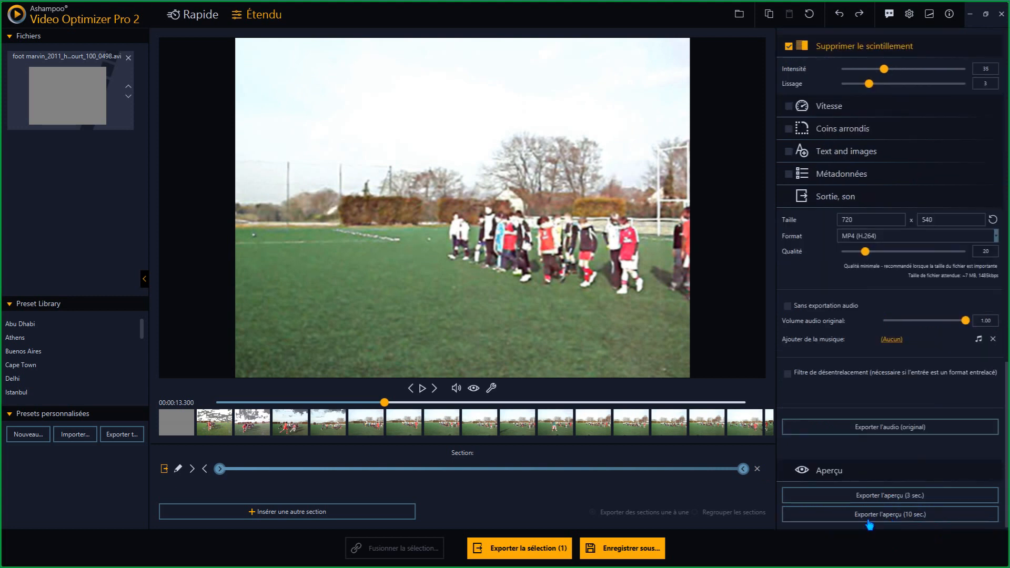
{"action": "left_click", "coordinate": [894, 516]}
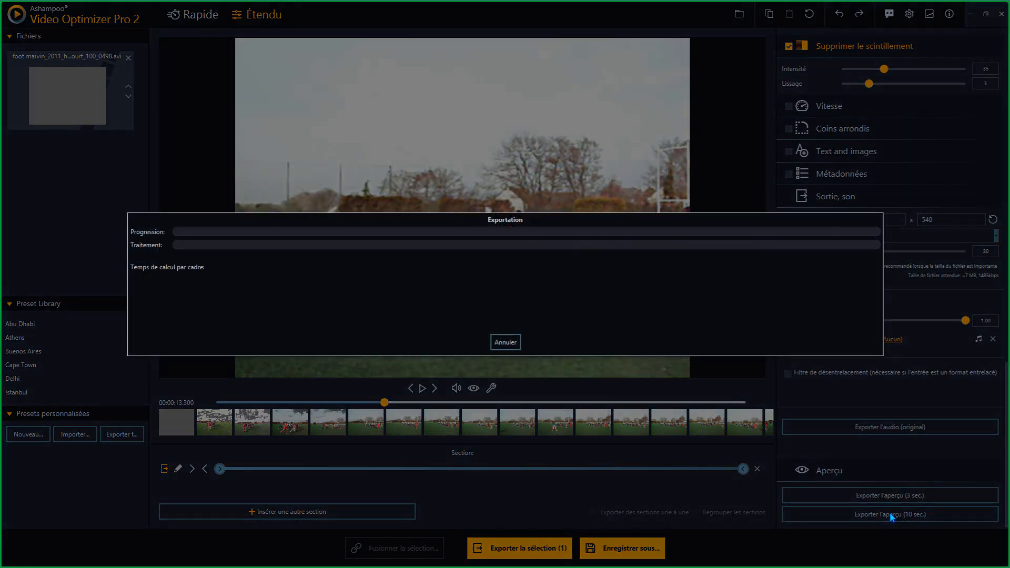